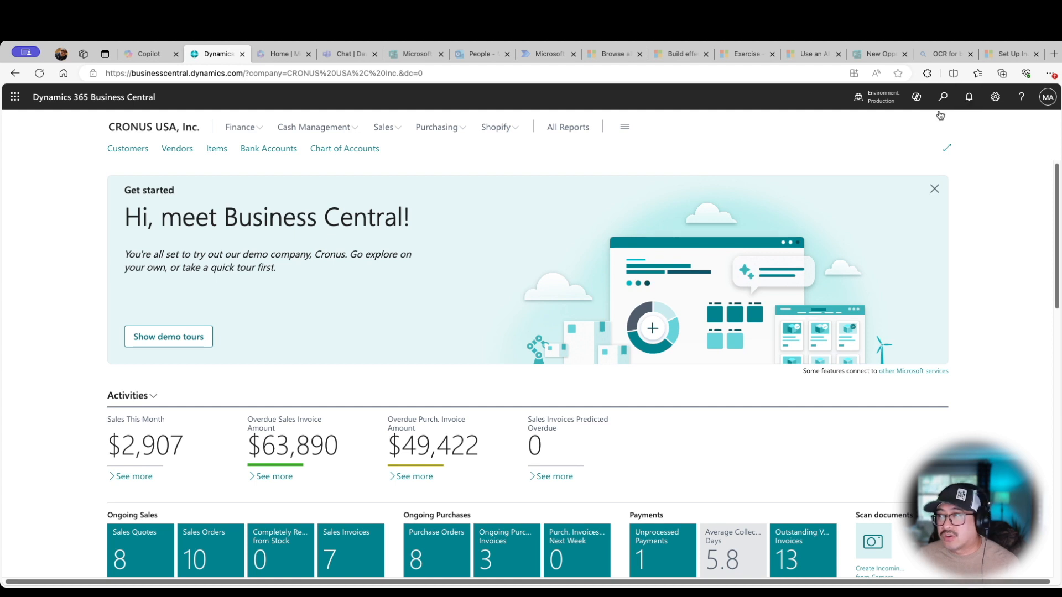
Search for "assisted" and open the Assisted Setup page
click(943, 98)
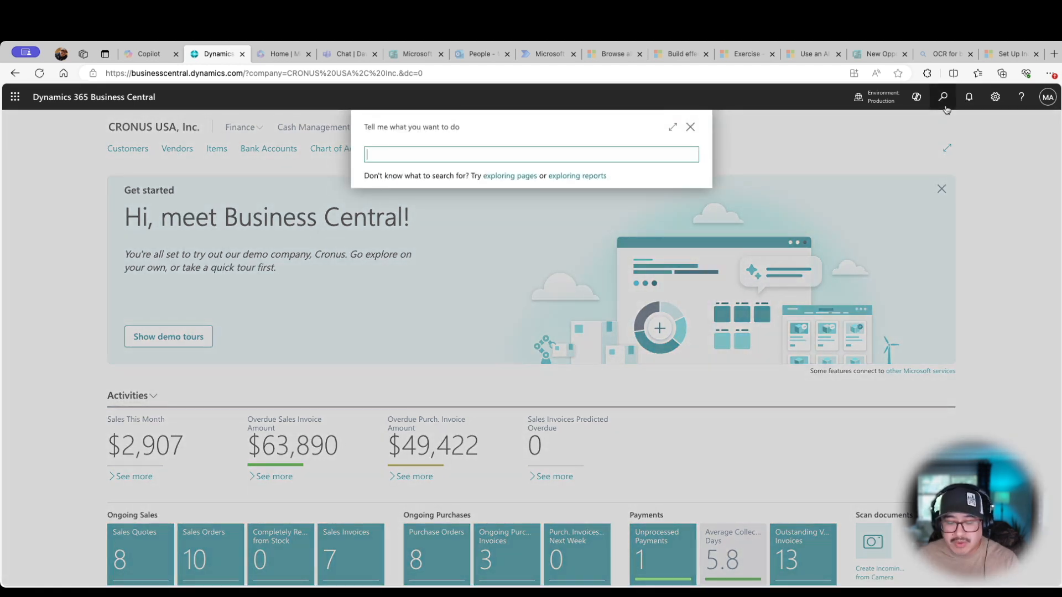
text(assisted)
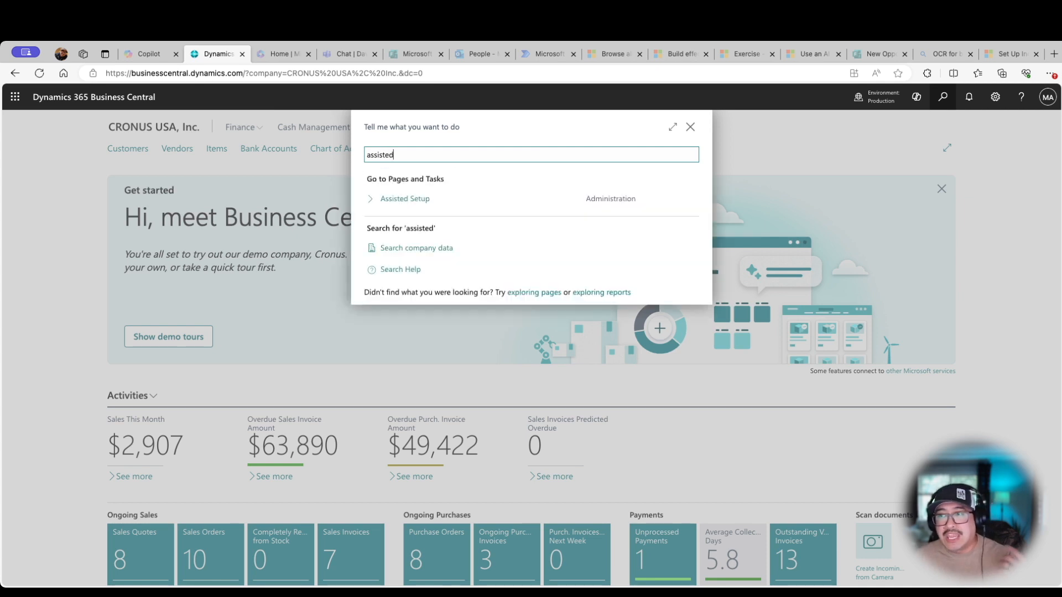
click(403, 205)
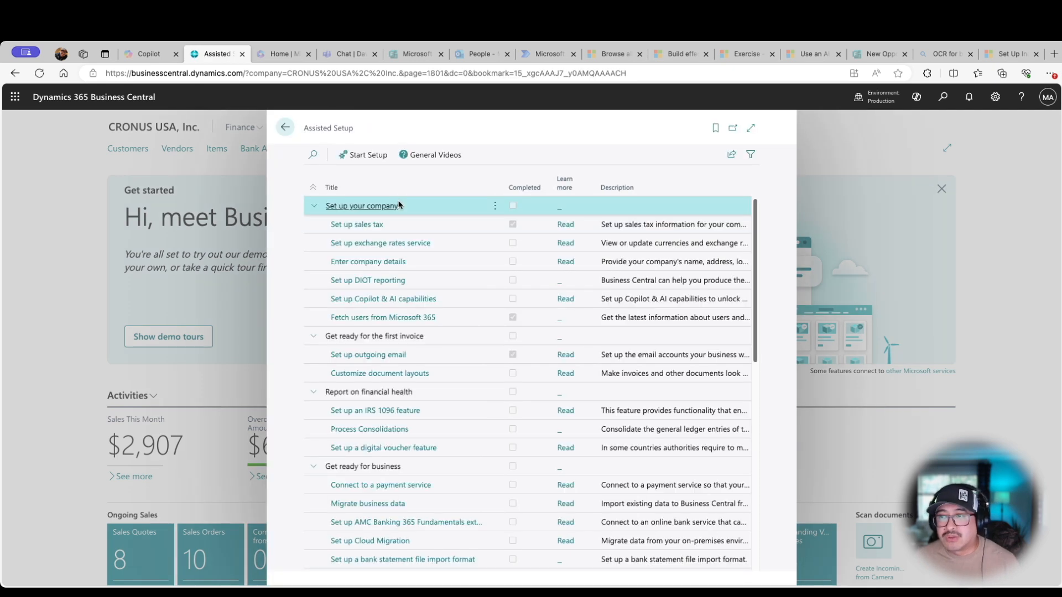
Start the Teams App Centralized Deployment guide from the Assisted Setup list, agreeing to run it again
scroll(491, 400, down, 3)
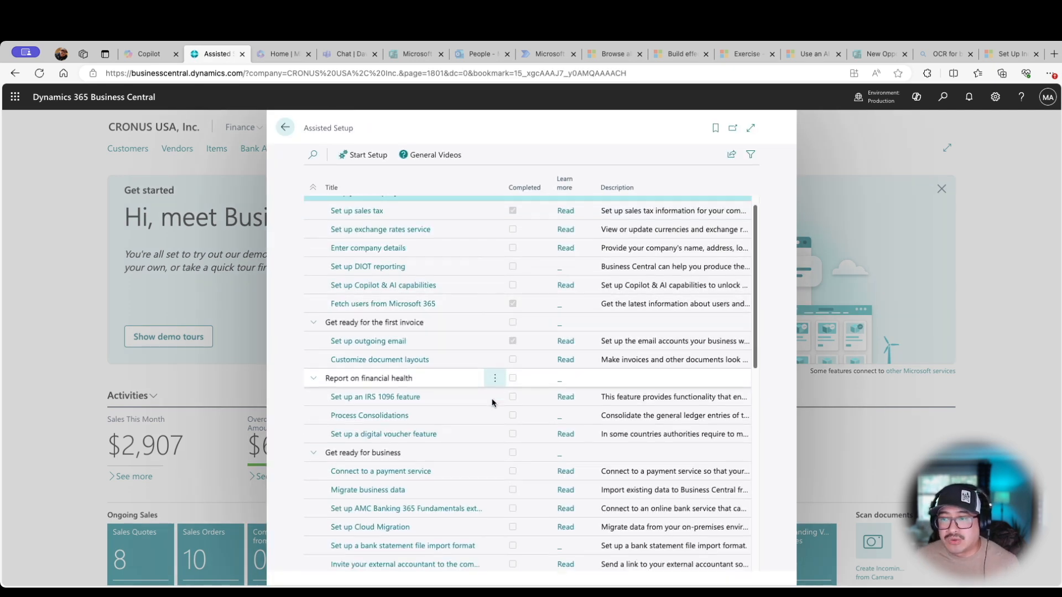
scroll(483, 382, down, 5)
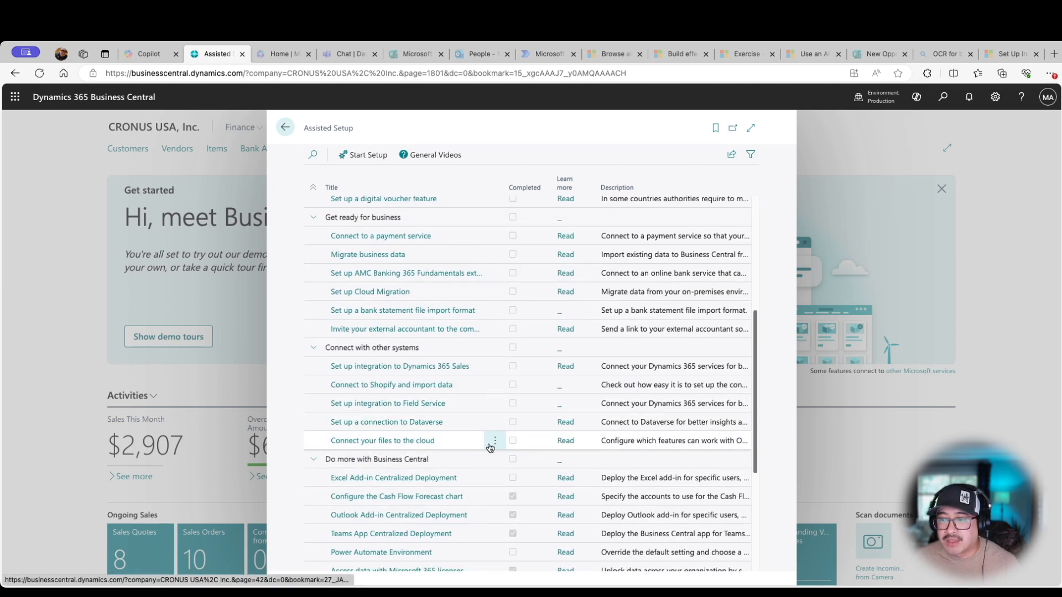
scroll(490, 449, down, 2)
scroll(490, 451, down, 1)
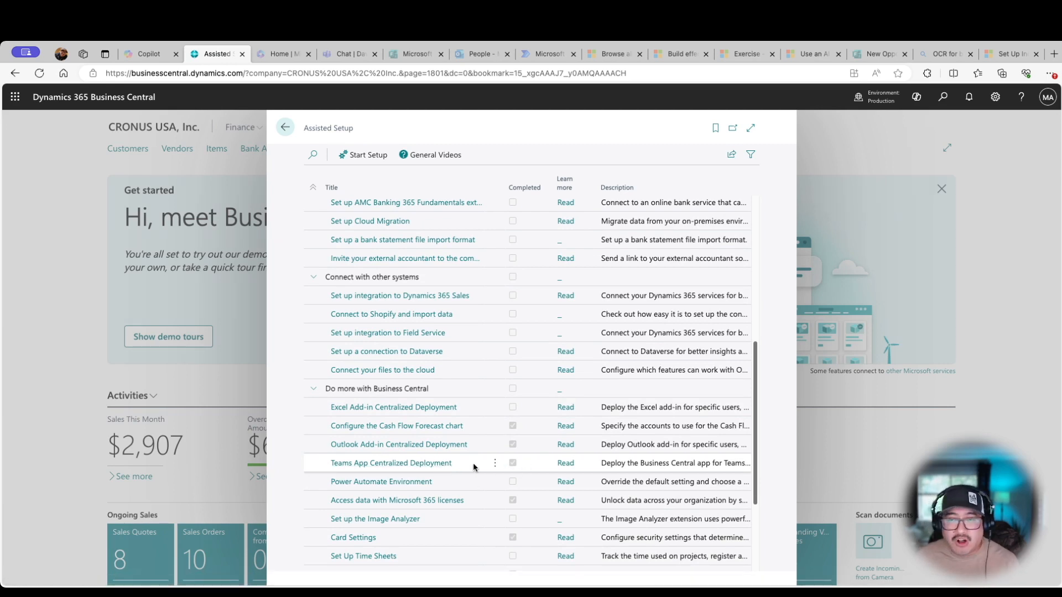
click(436, 464)
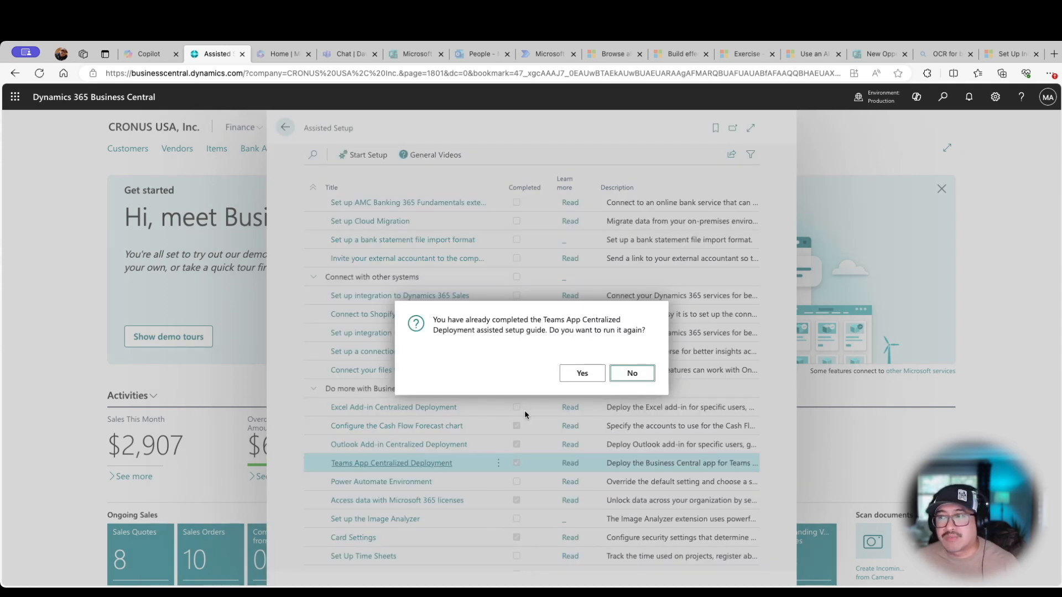
click(573, 375)
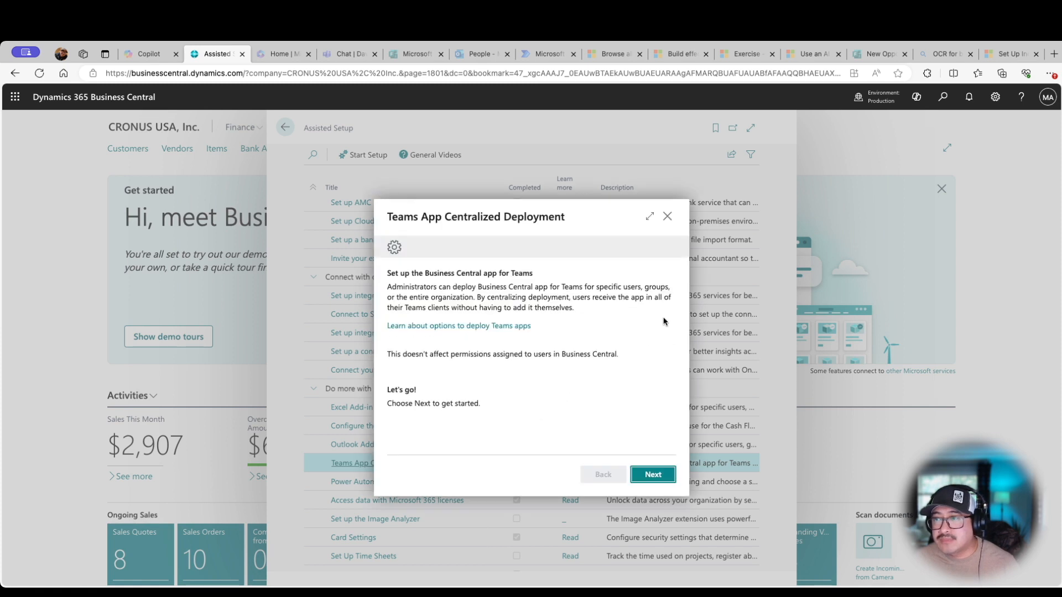
Enlarge the deployment guide, advance to Configure Microsoft 365, and open the Teams admin center's app setup policies
click(650, 216)
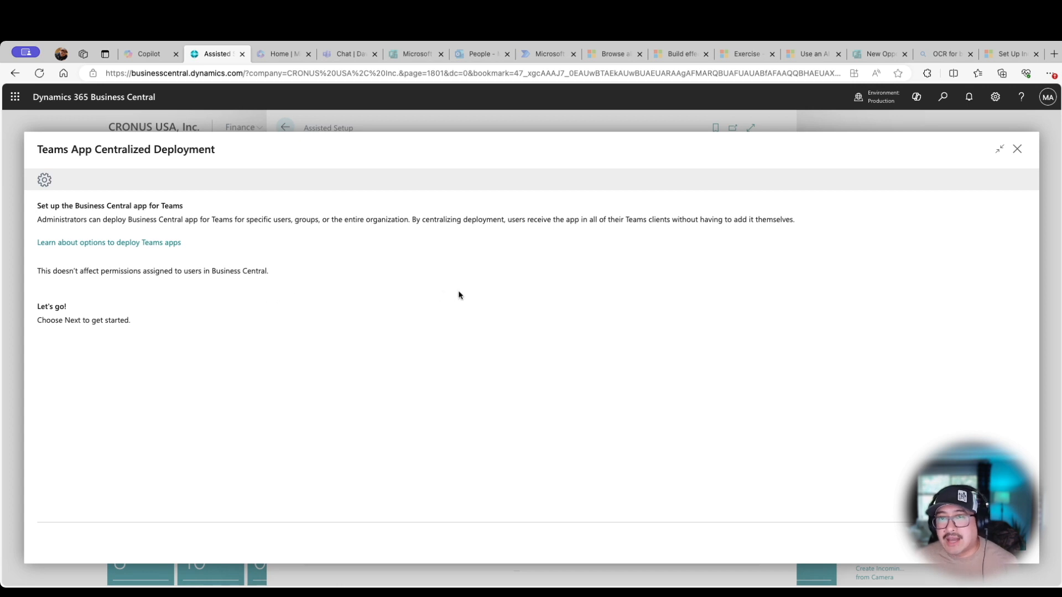
click(1006, 542)
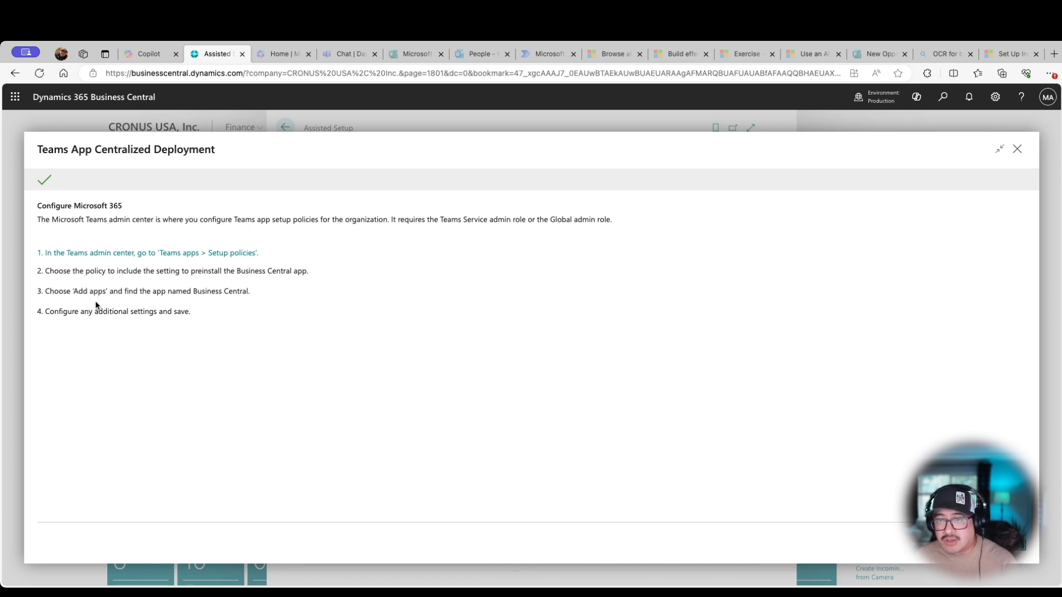
click(137, 253)
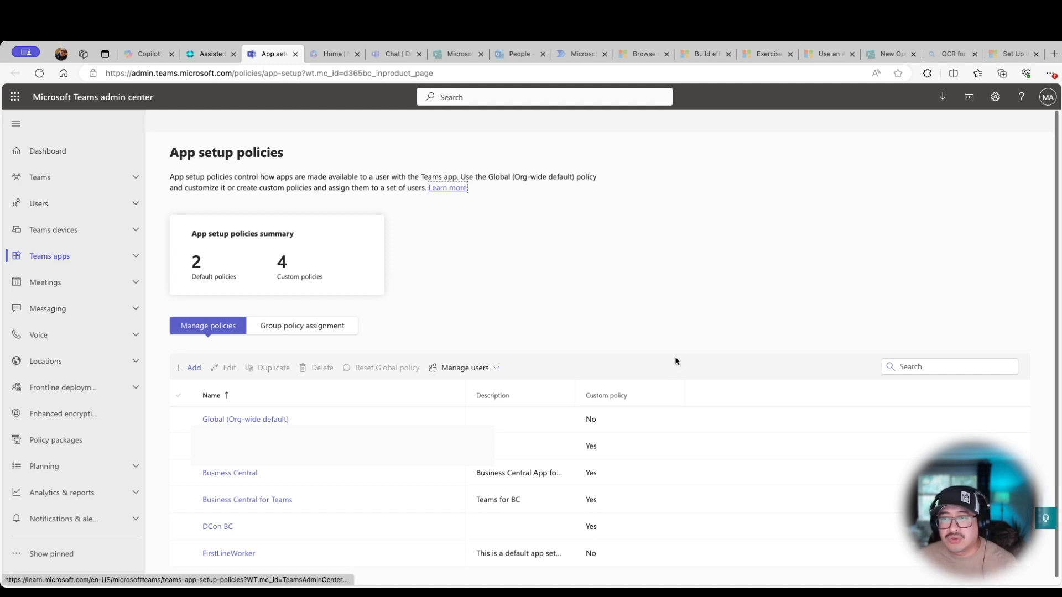
Start a new app setup policy and name it "Contoso Teams - Sales"
scroll(676, 360, down, 1)
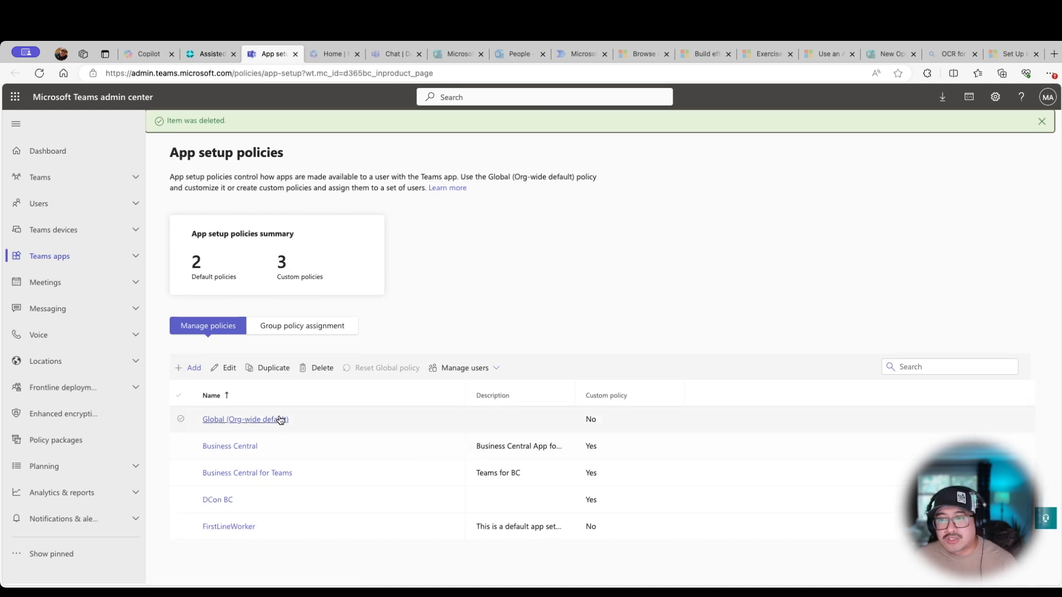
click(191, 366)
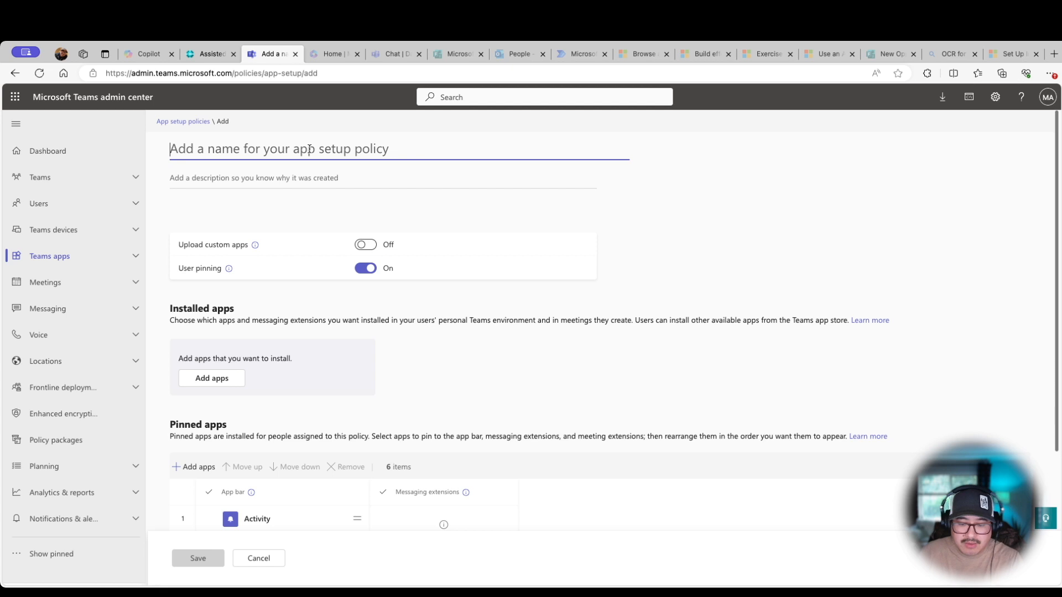
text(Con)
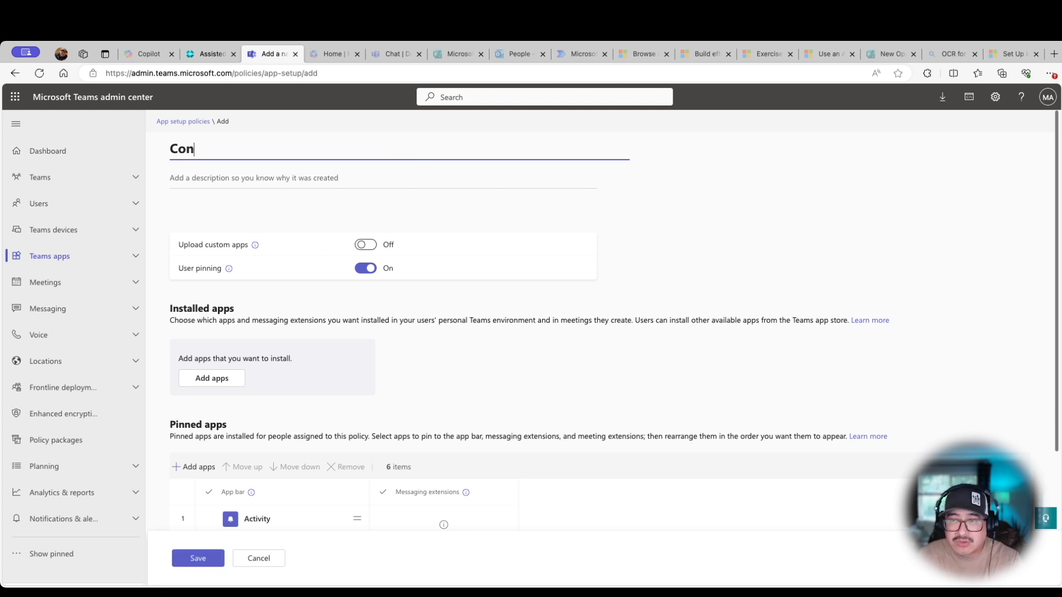
text(toso Teams)
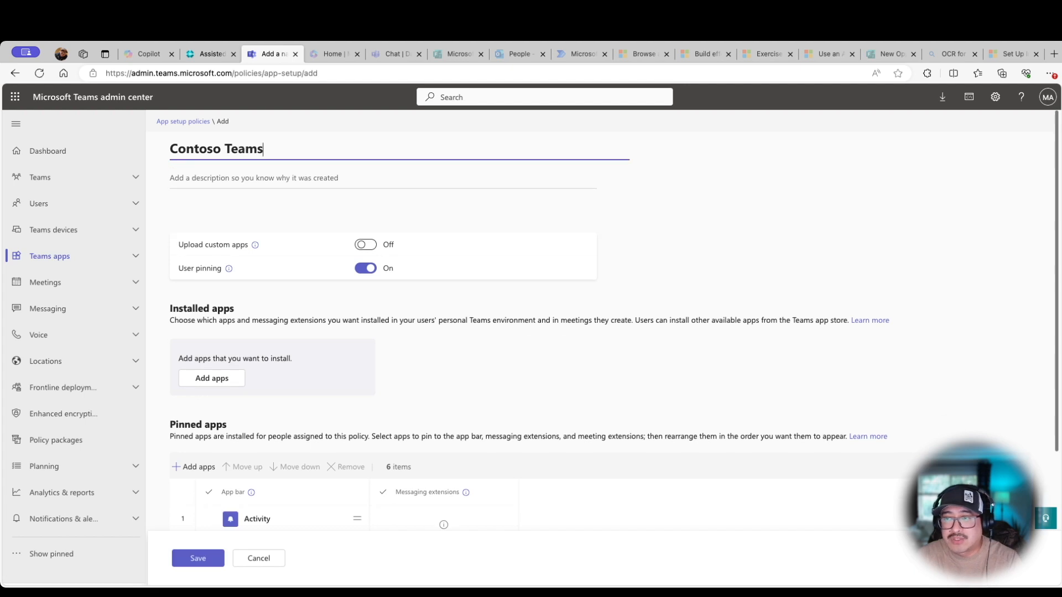
click(265, 186)
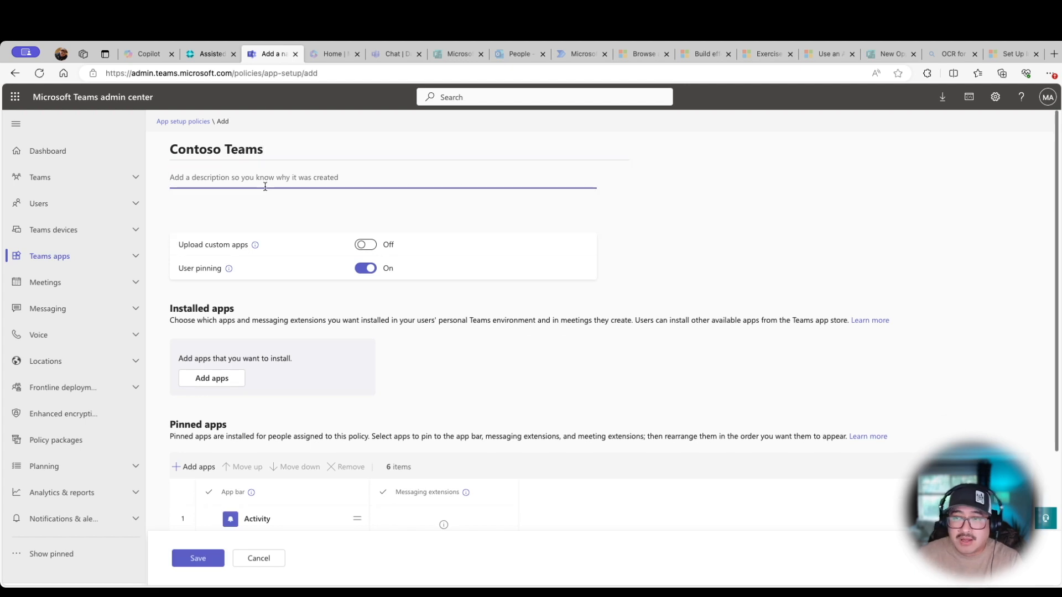
click(285, 150)
text(- Sales)
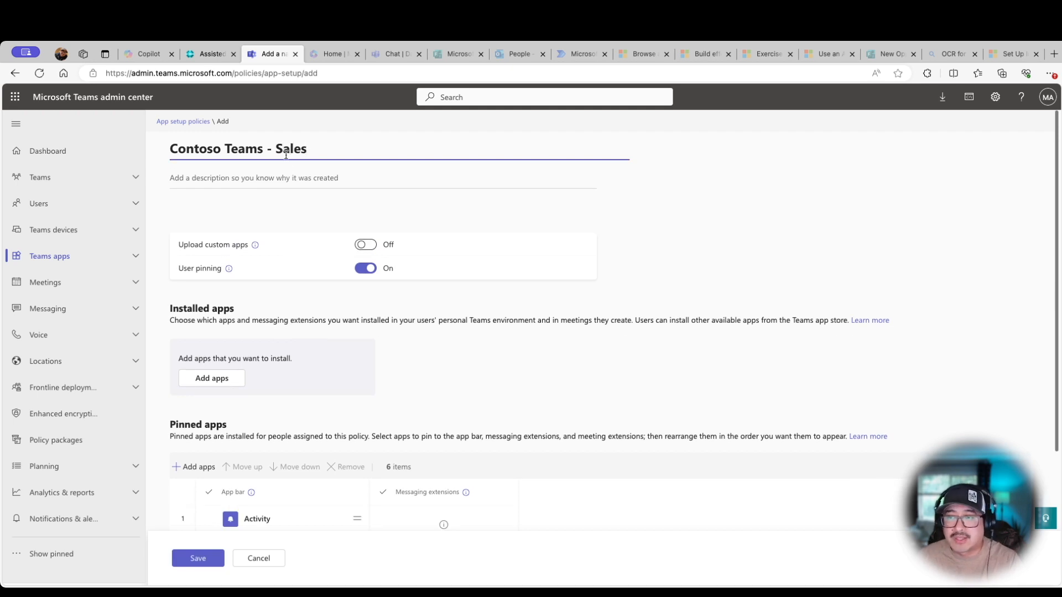
Enter the policy description "This is a policy for Teams integration"
click(284, 183)
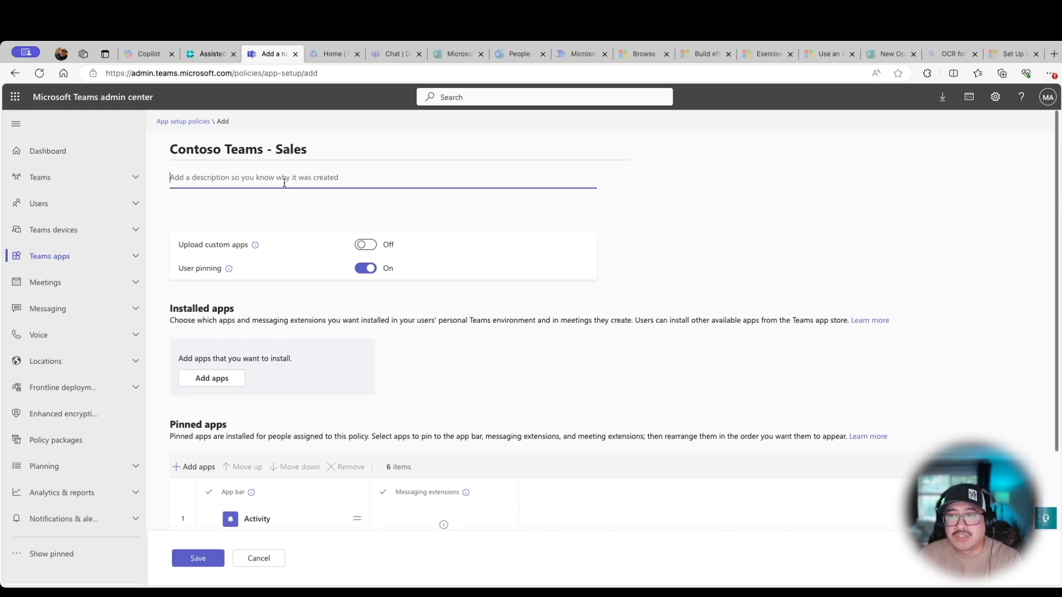
text(This is)
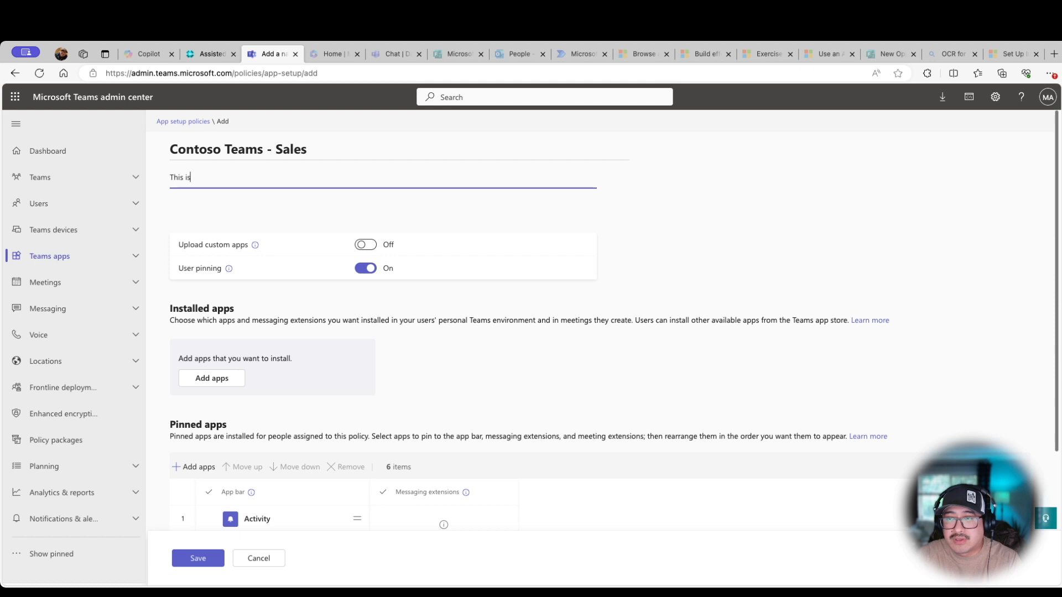
text( a policy for Te)
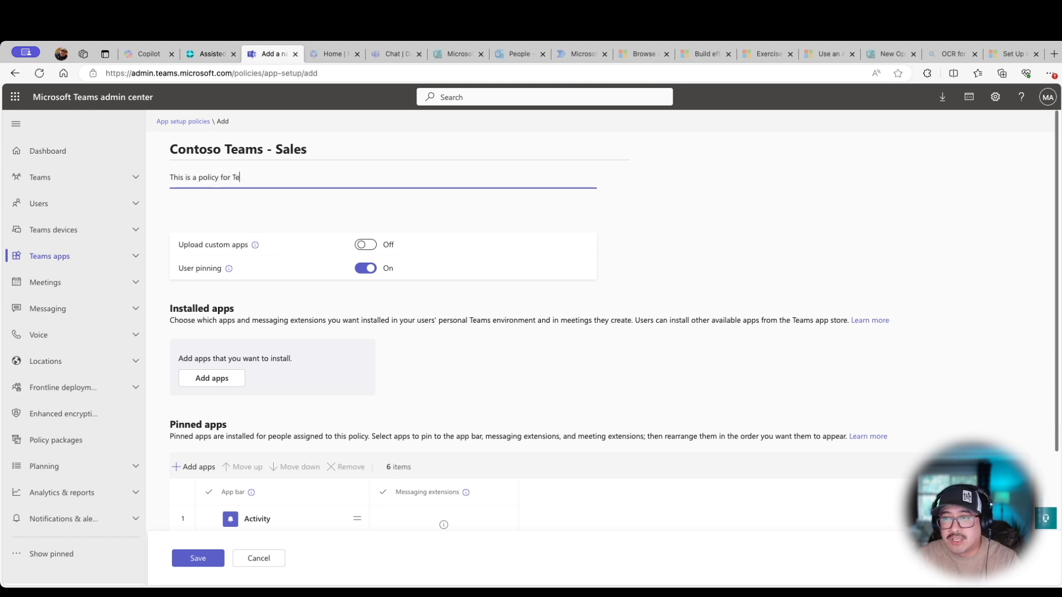
text(ams integration)
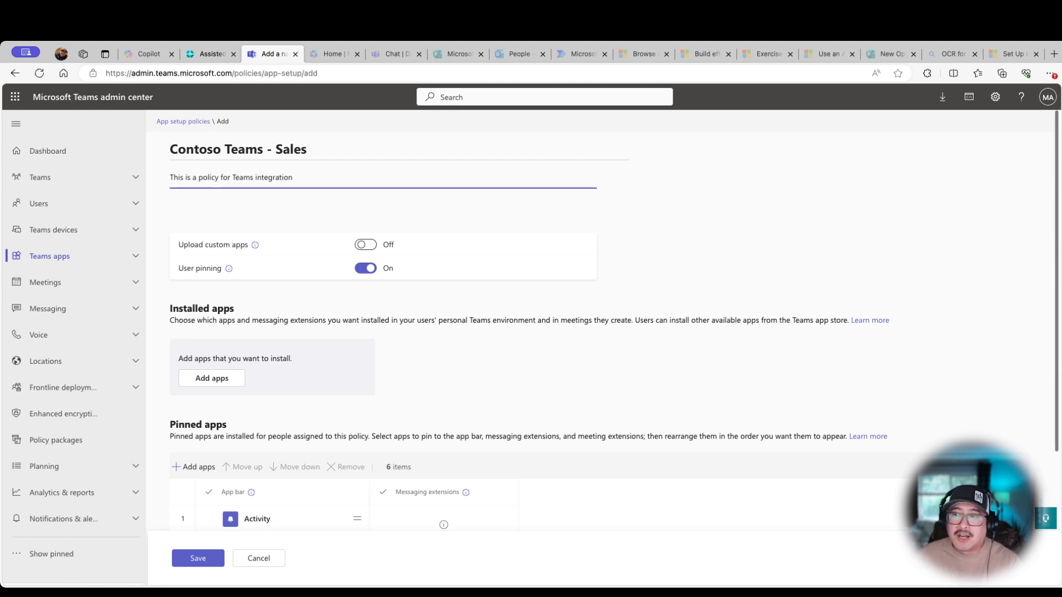
Add Business Central to the policy's installed apps, with the app permission policy set to Global
scroll(581, 313, down, 1)
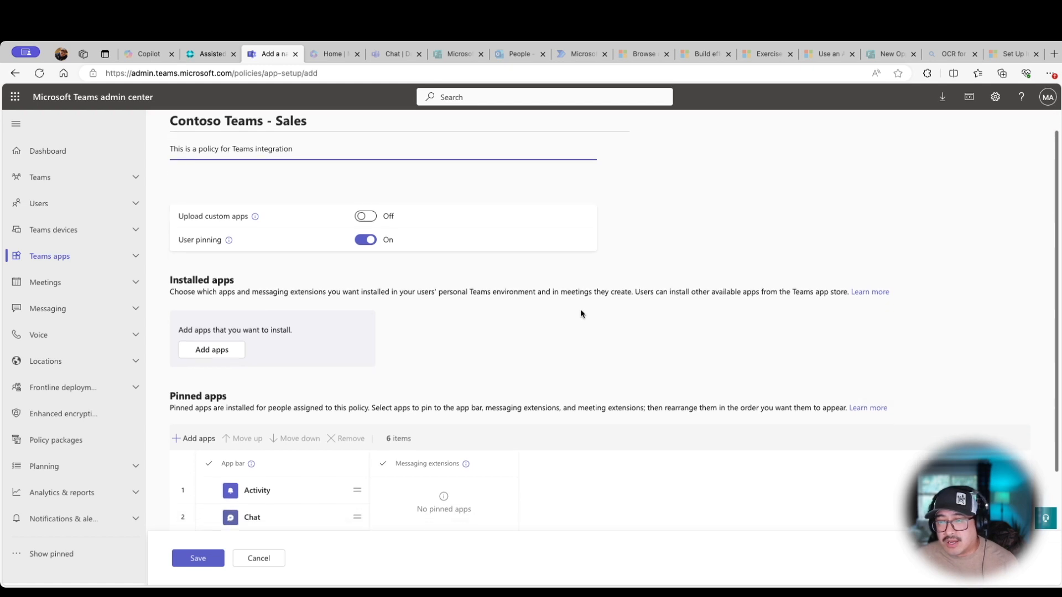
scroll(581, 313, down, 1)
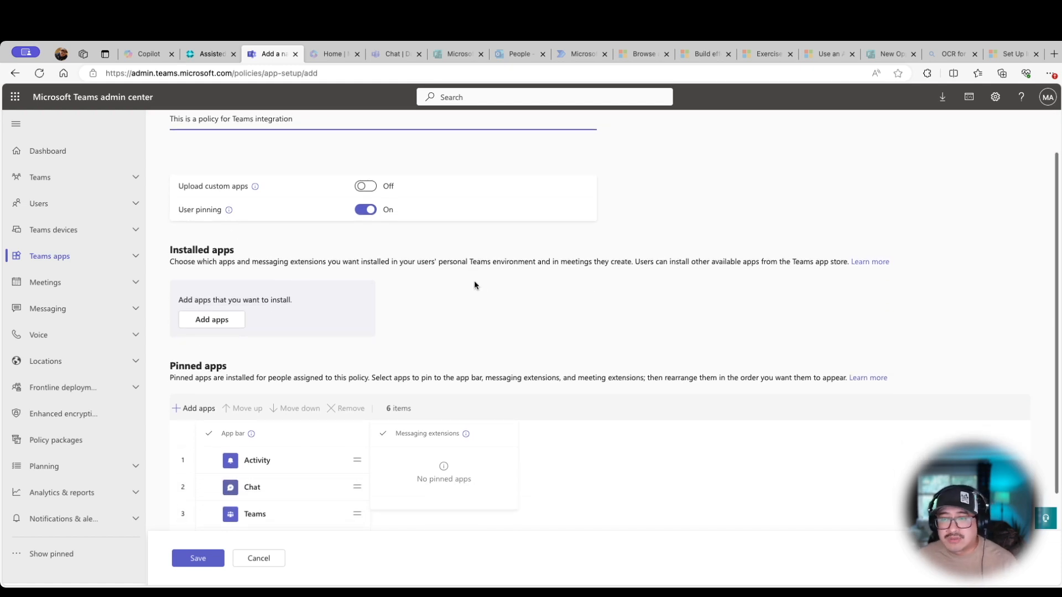
scroll(502, 343, down, 4)
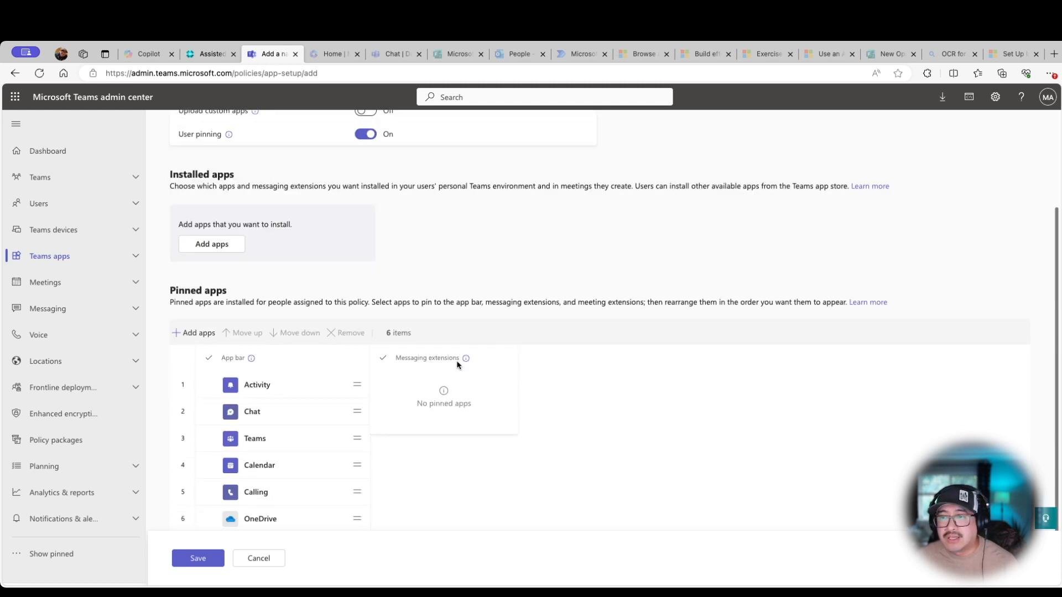
scroll(324, 425, up, 2)
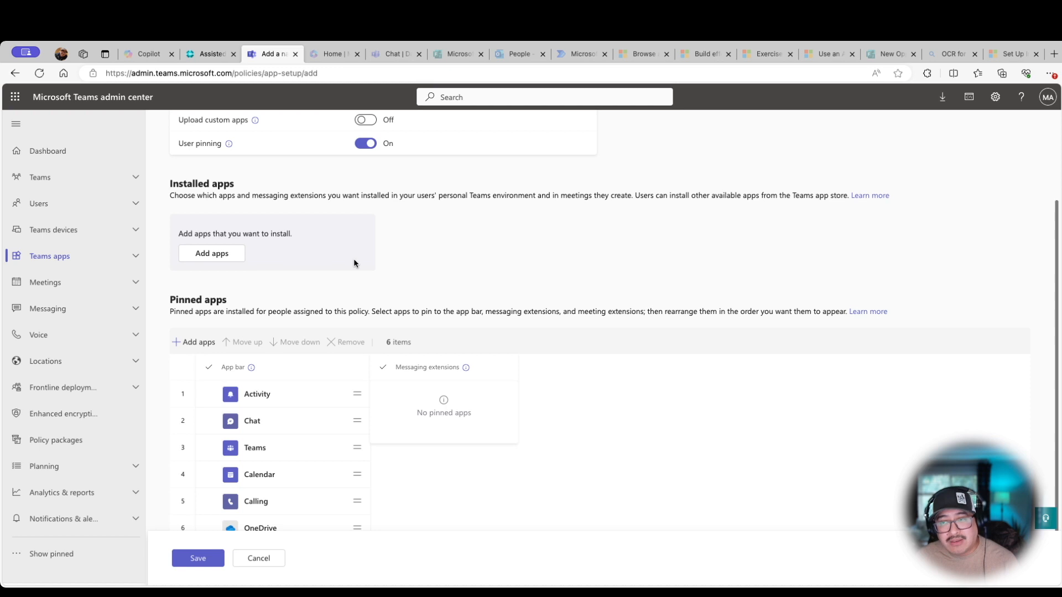
click(214, 255)
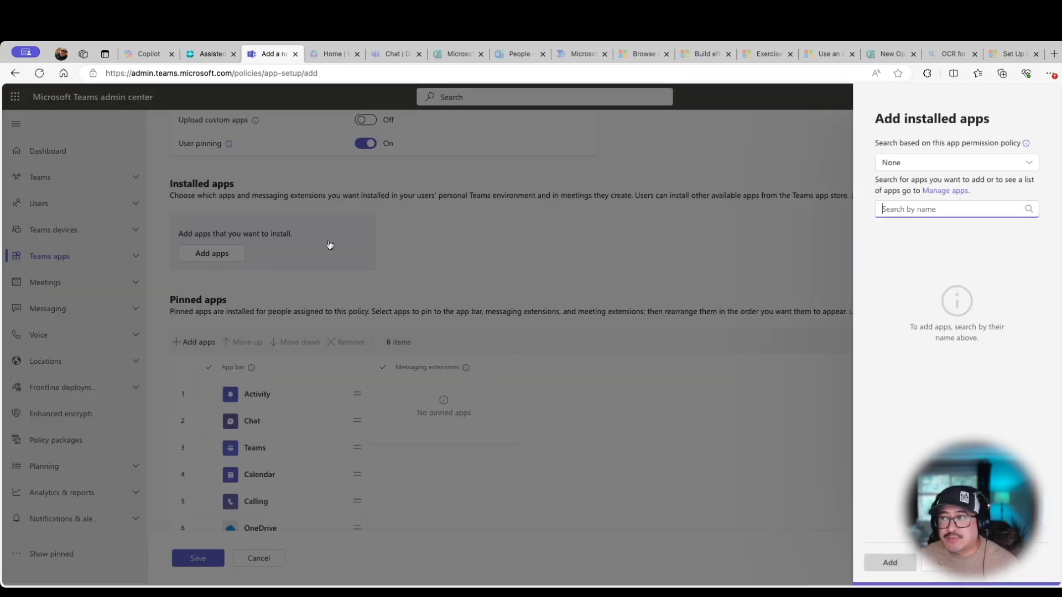
text(Business Central)
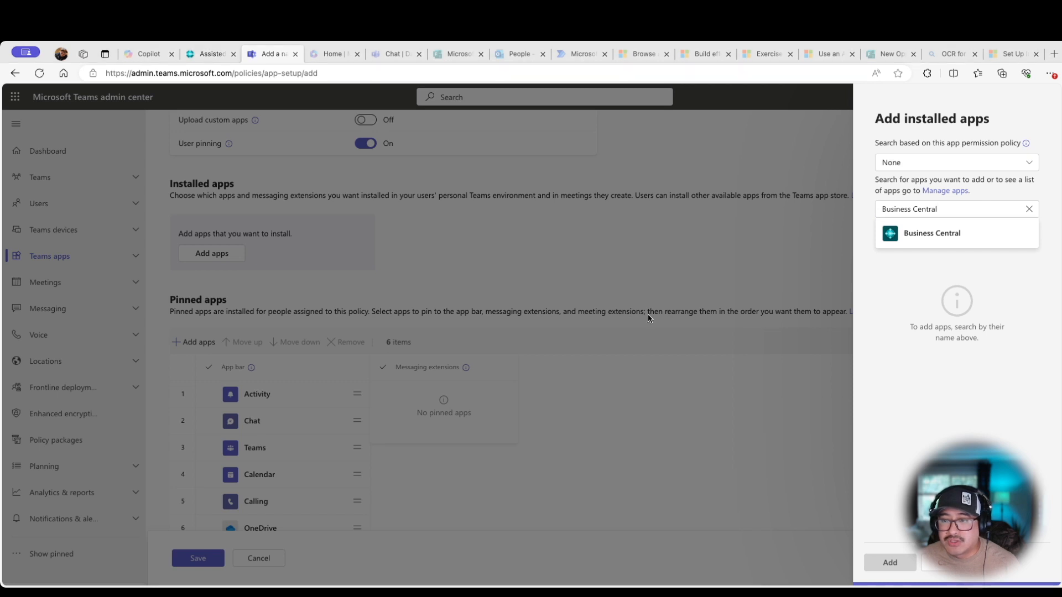
click(995, 235)
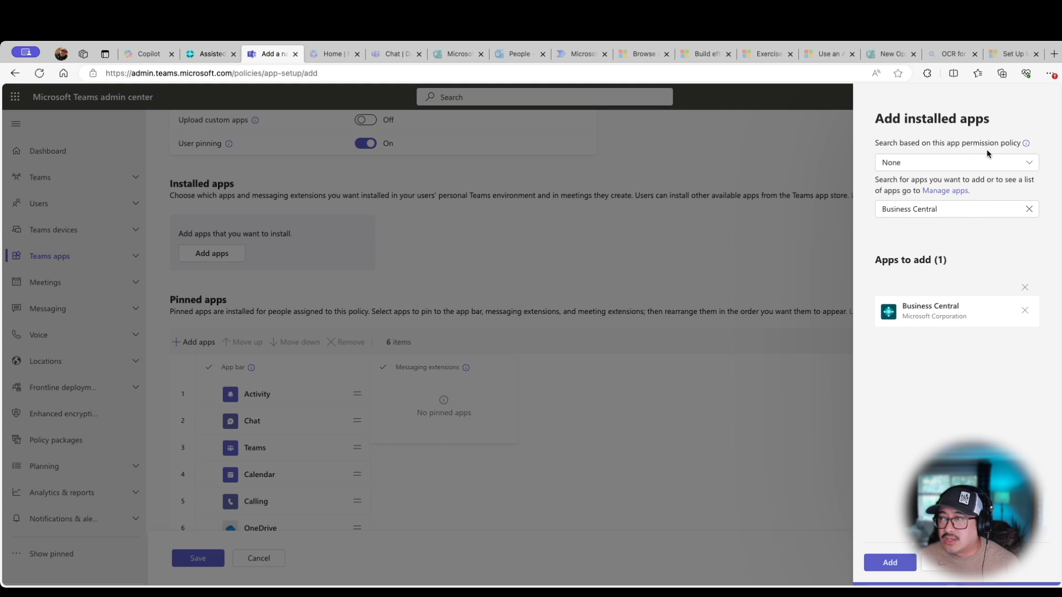
click(1034, 164)
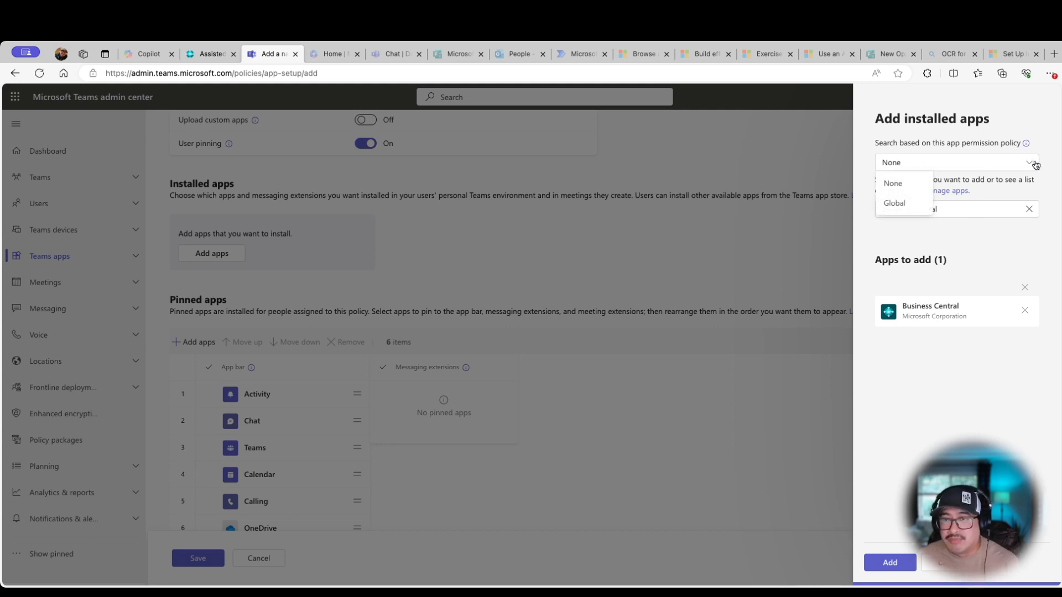
click(887, 206)
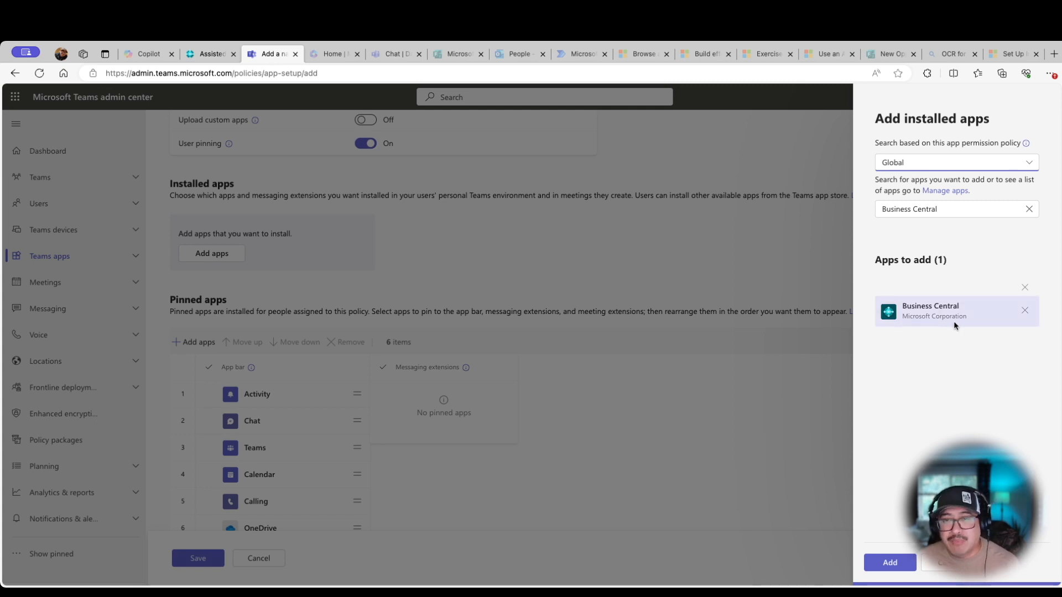
click(891, 563)
scroll(523, 400, down, 1)
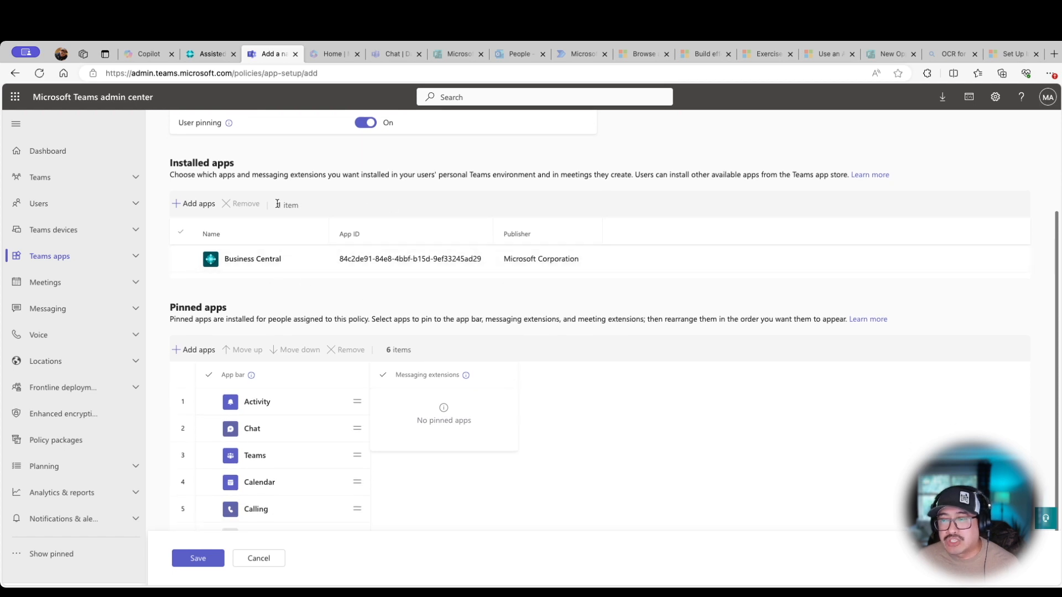
scroll(443, 296, down, 1)
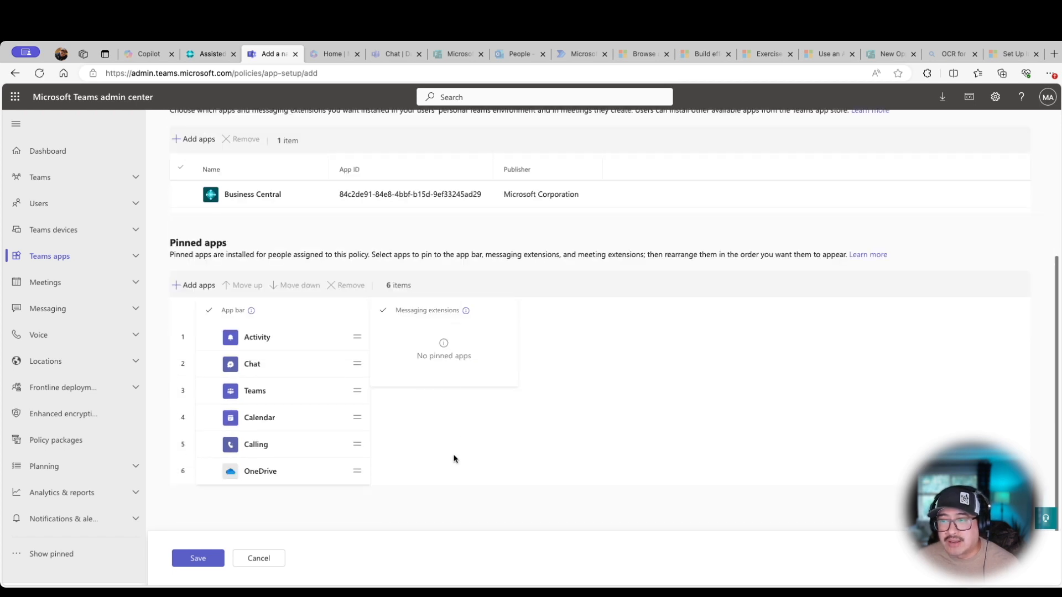
click(199, 285)
click(726, 502)
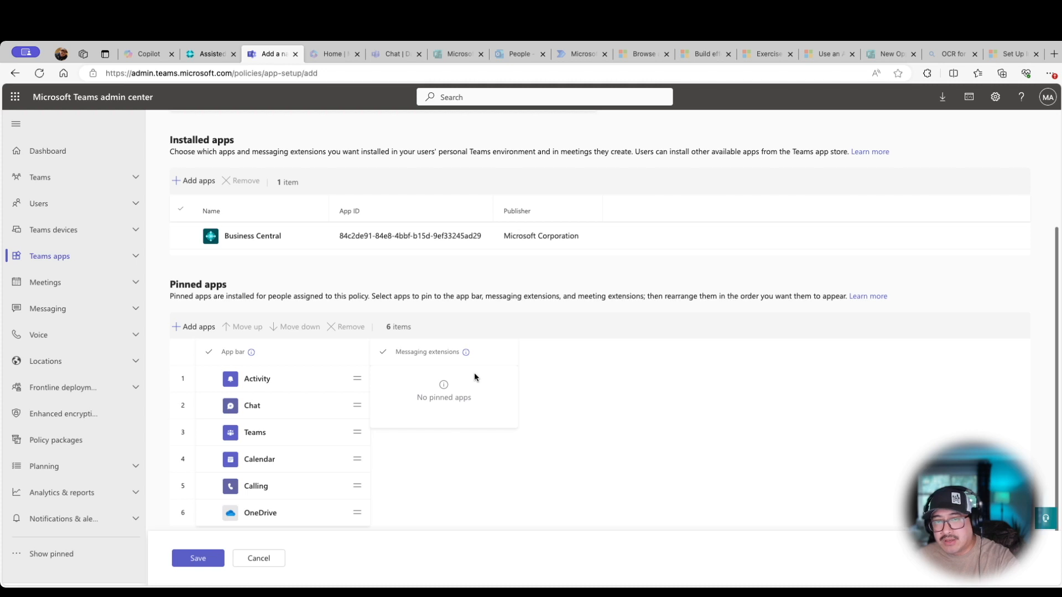
scroll(474, 377, up, 1)
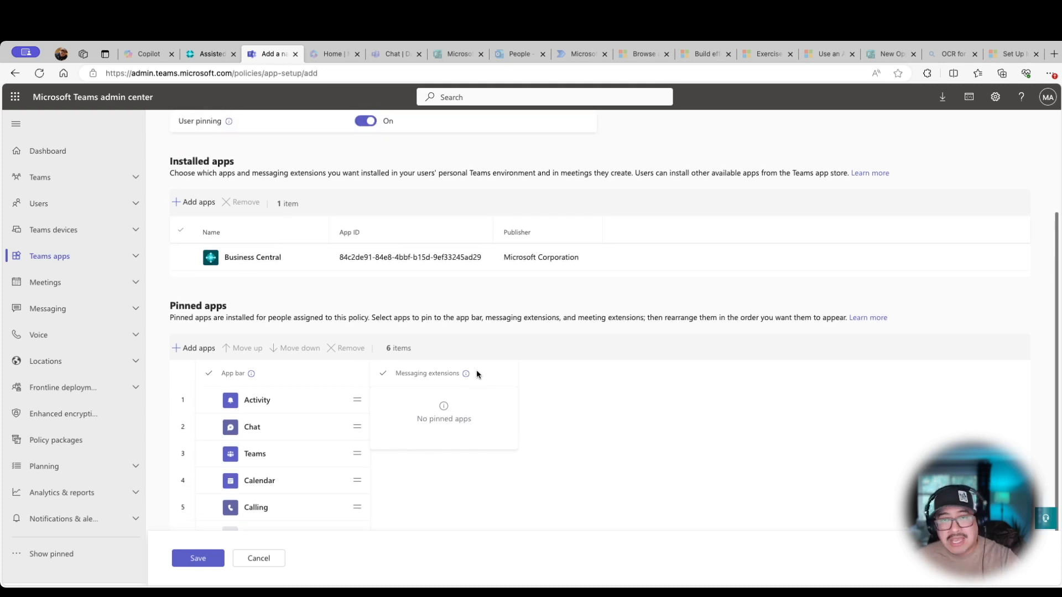
scroll(515, 414, down, 3)
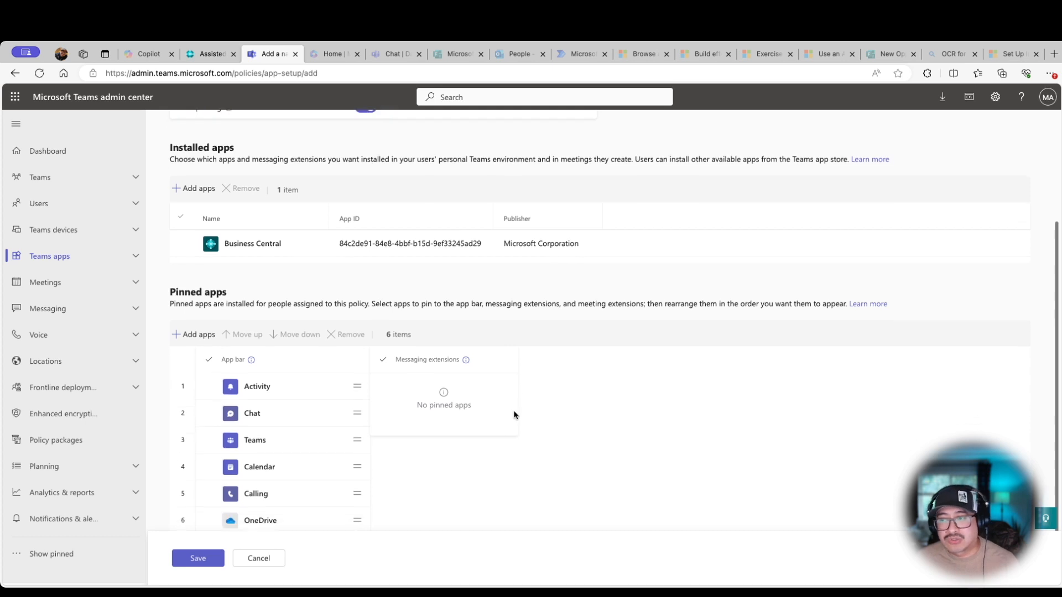
Save the new app setup policy with user pinning left on, and select Contoso Teams - Sales in the policy list
click(204, 559)
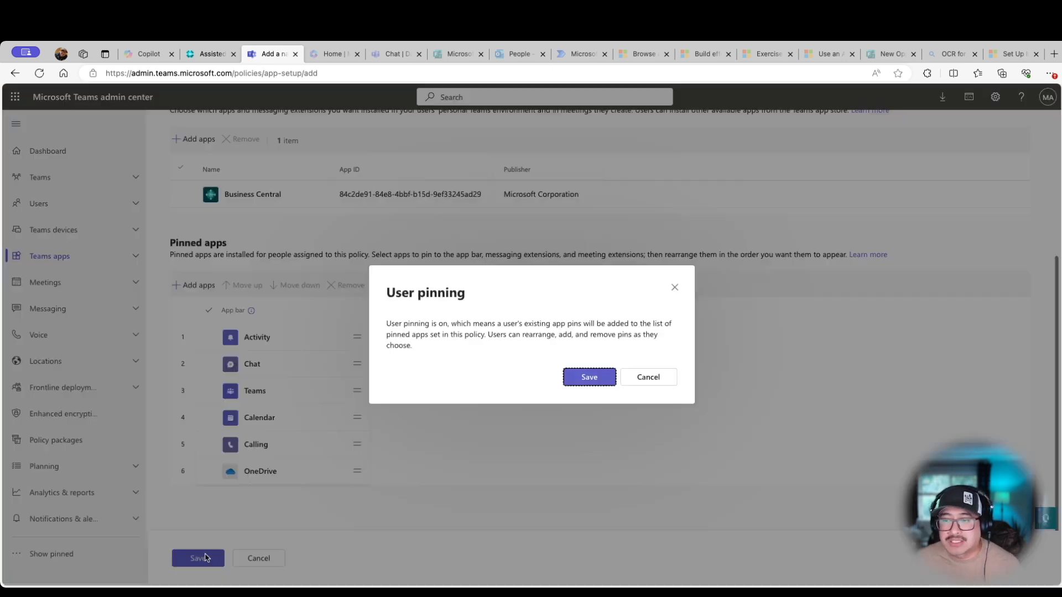
click(578, 379)
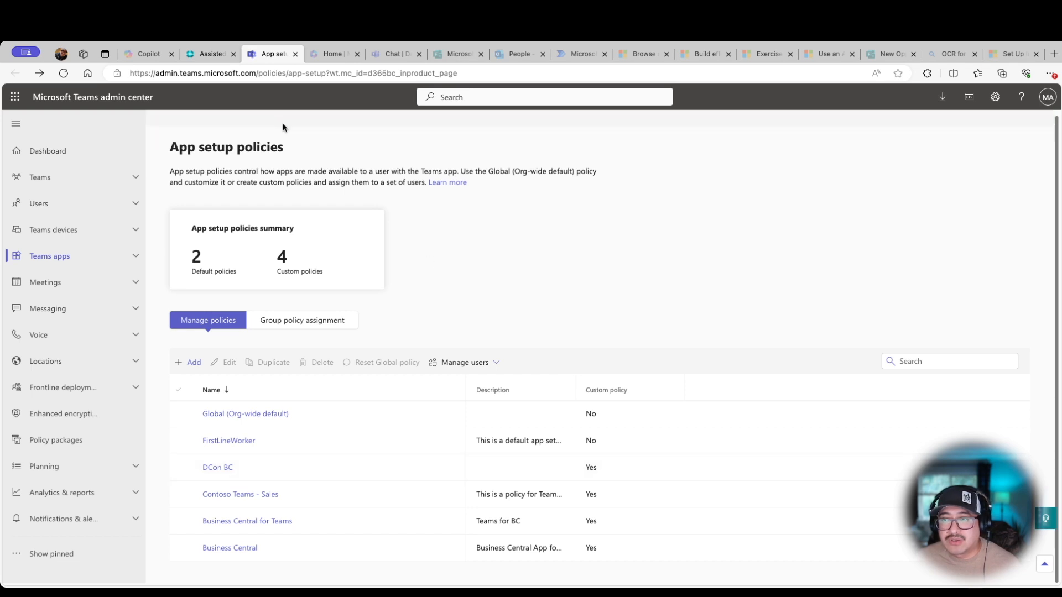
click(338, 501)
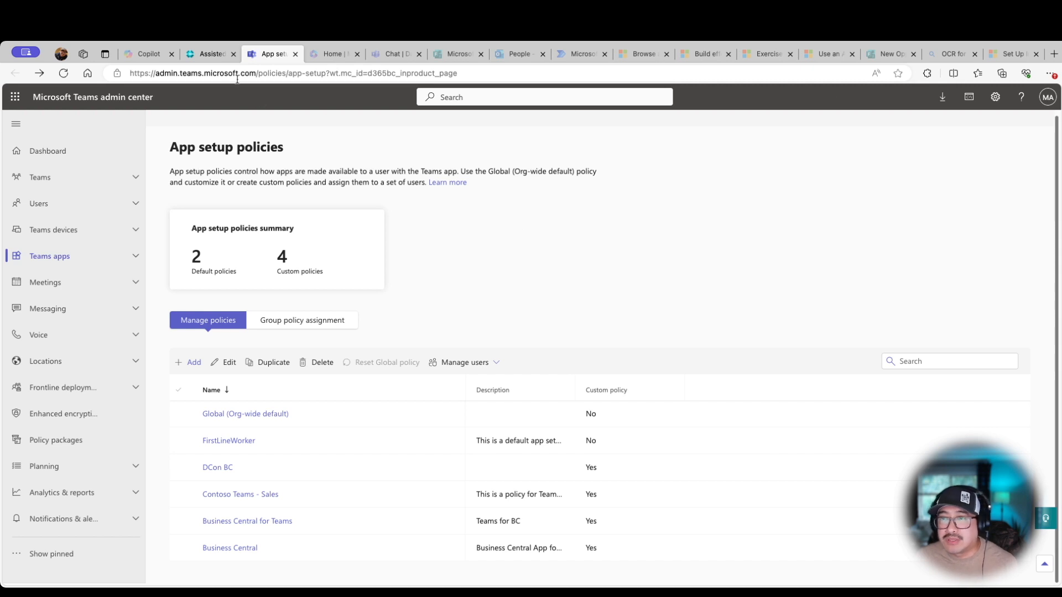
Return to the Business Central deployment guide, advance past Configure Microsoft 365, finish the guide, and close Assisted Setup
click(202, 54)
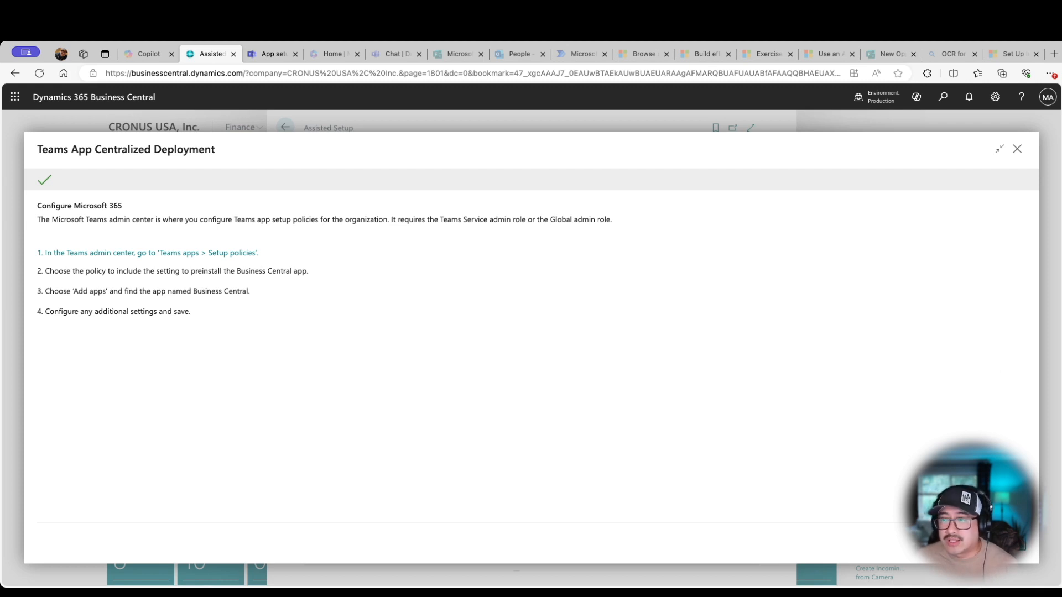
click(1007, 542)
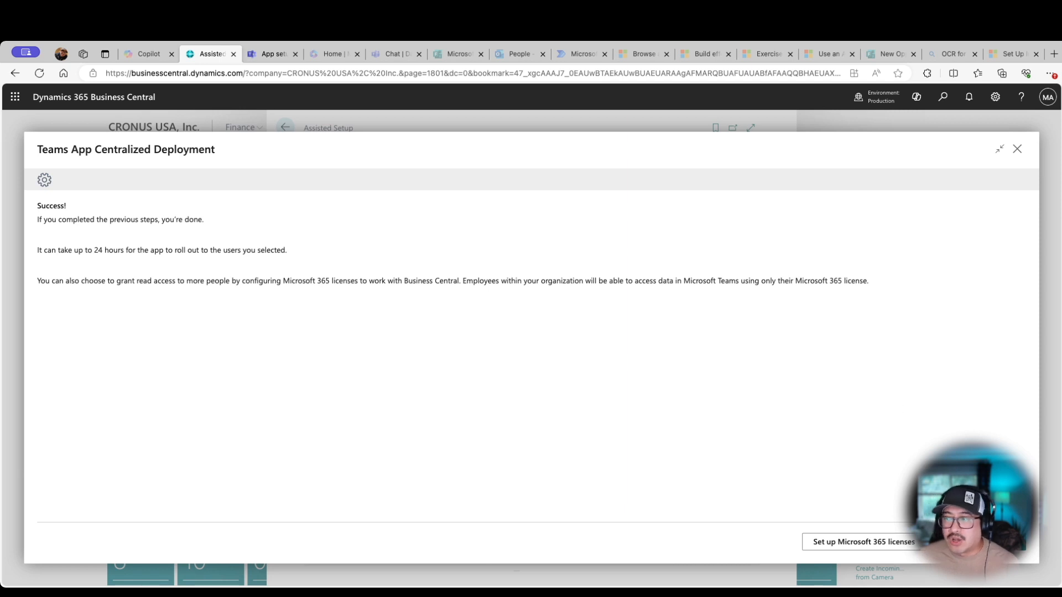
click(1007, 542)
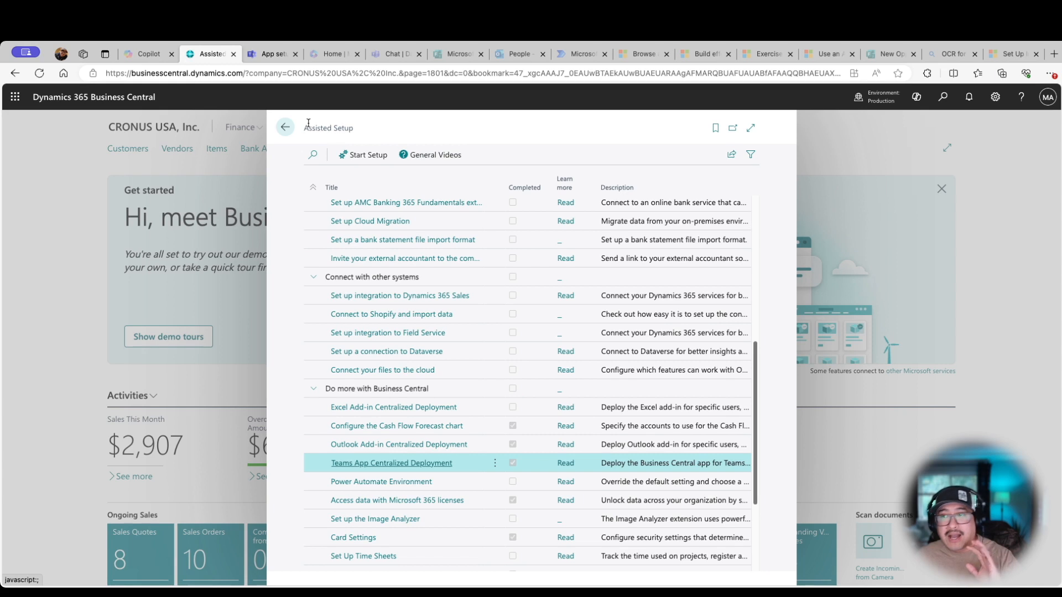
click(285, 127)
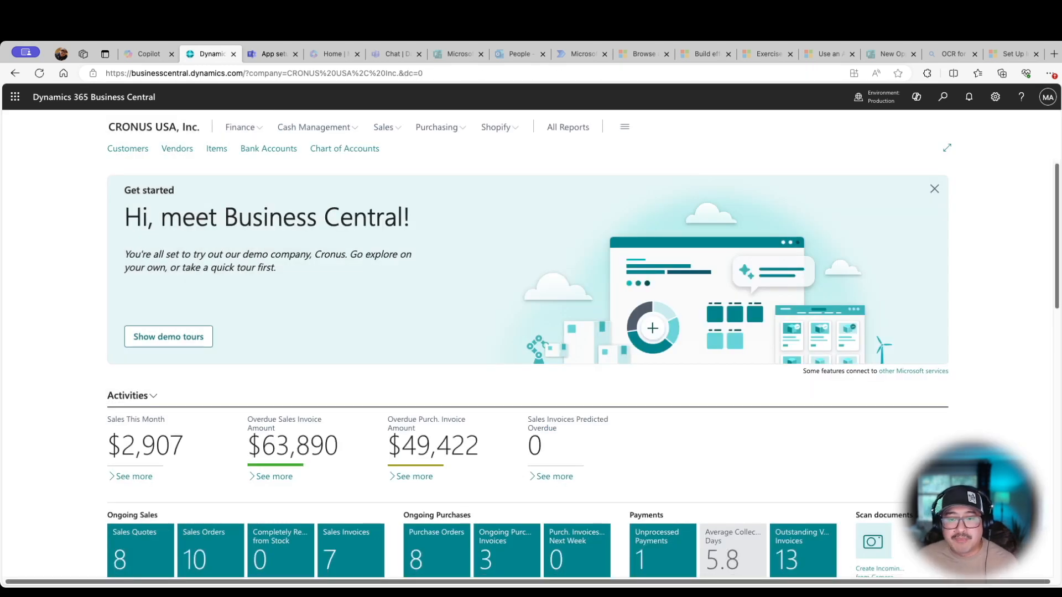
Switch to Microsoft Teams, place its window fully in view, and look through the Business Central cards shared in the chat
click(194, 596)
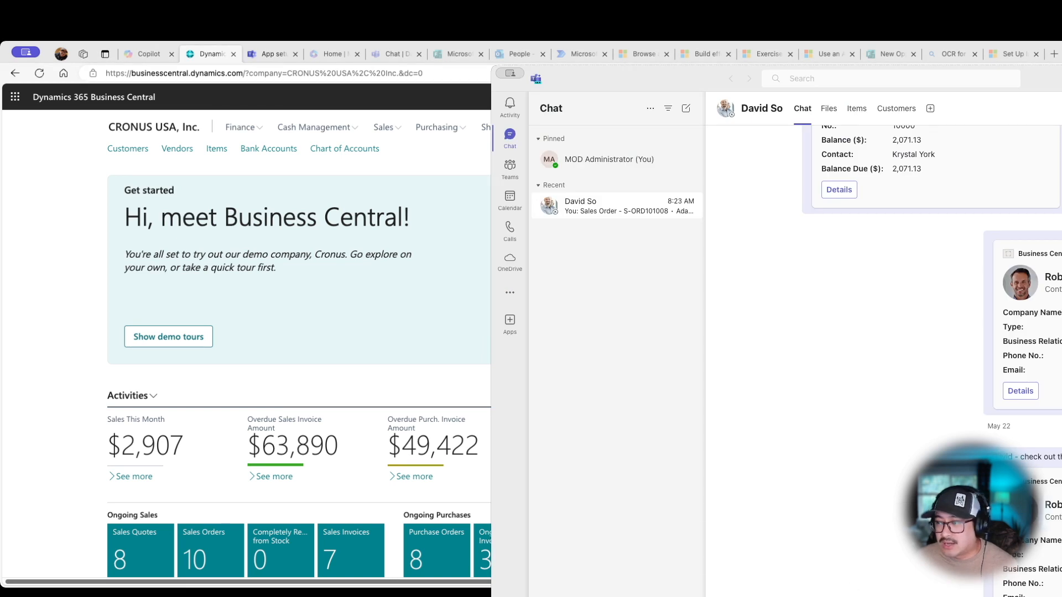
drag(1061, 78, 755, 28)
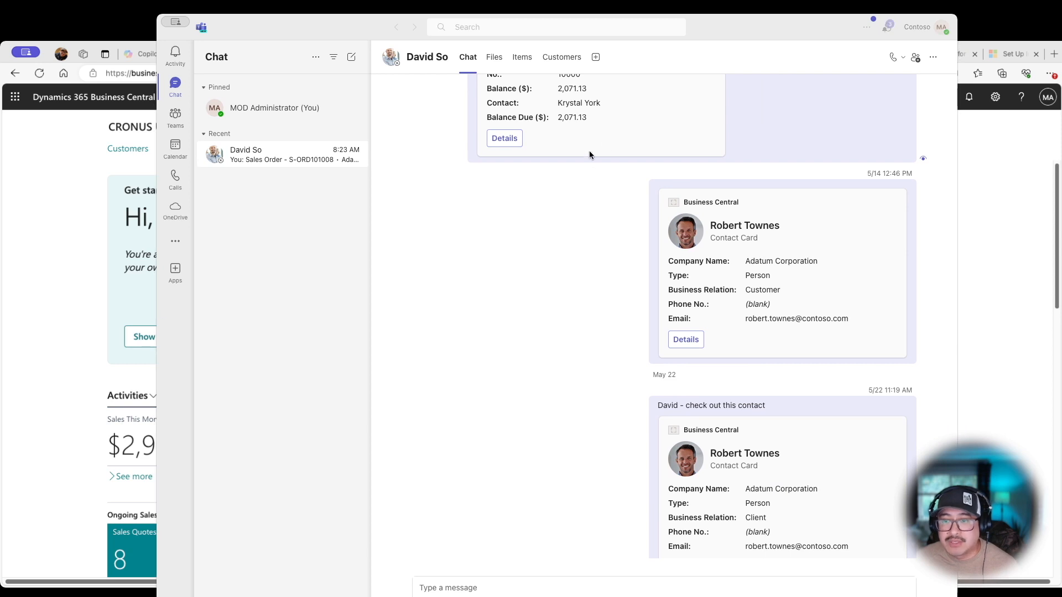
drag(839, 21, 914, 22)
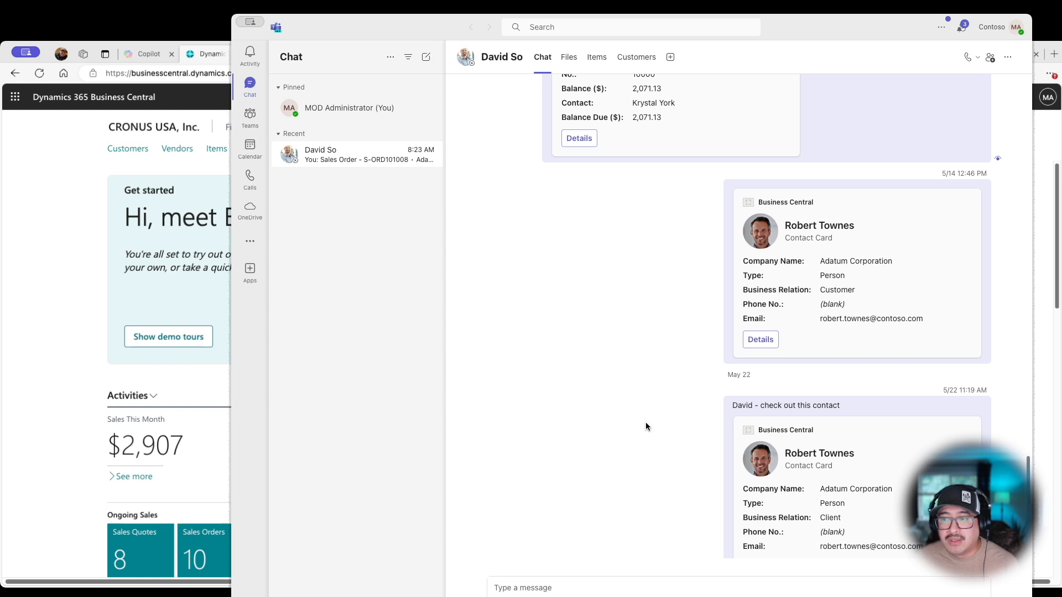
scroll(624, 440, up, 1)
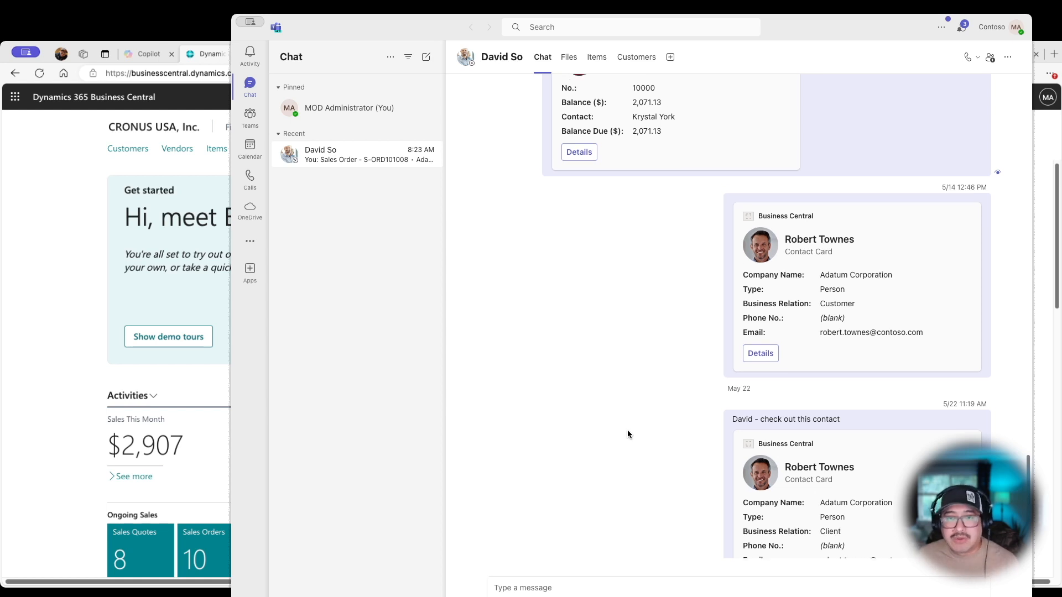
scroll(625, 420, down, 4)
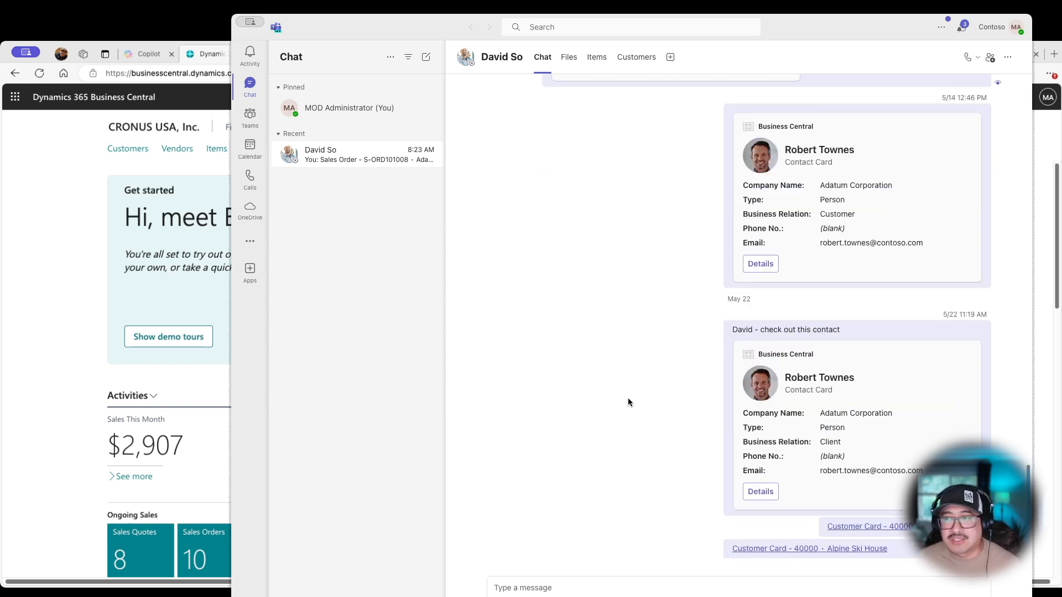
scroll(631, 397, down, 4)
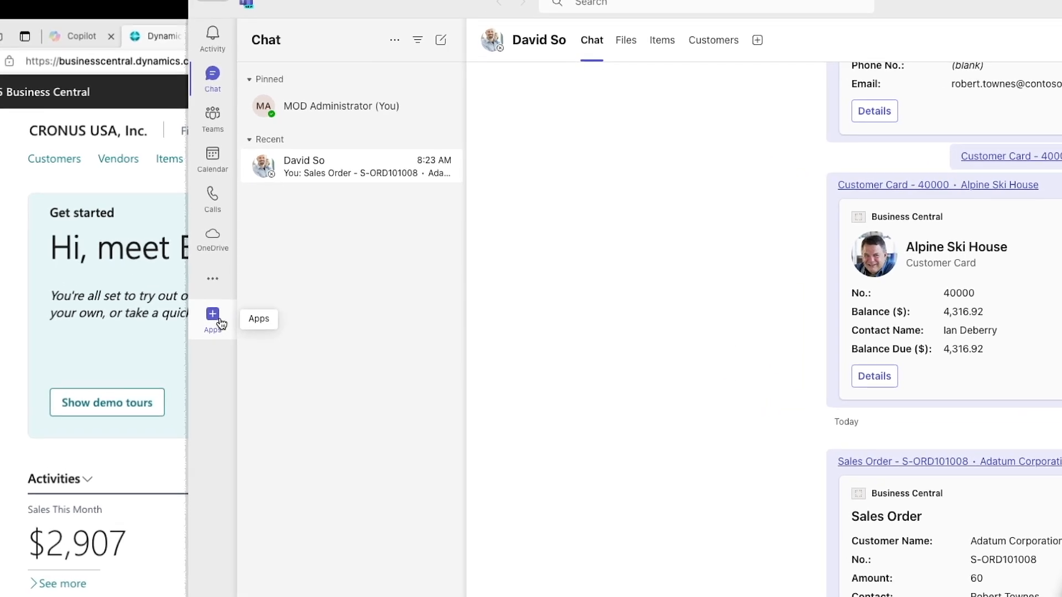
Search the Teams app store for "Business Central" and open the Microsoft app's details
click(216, 318)
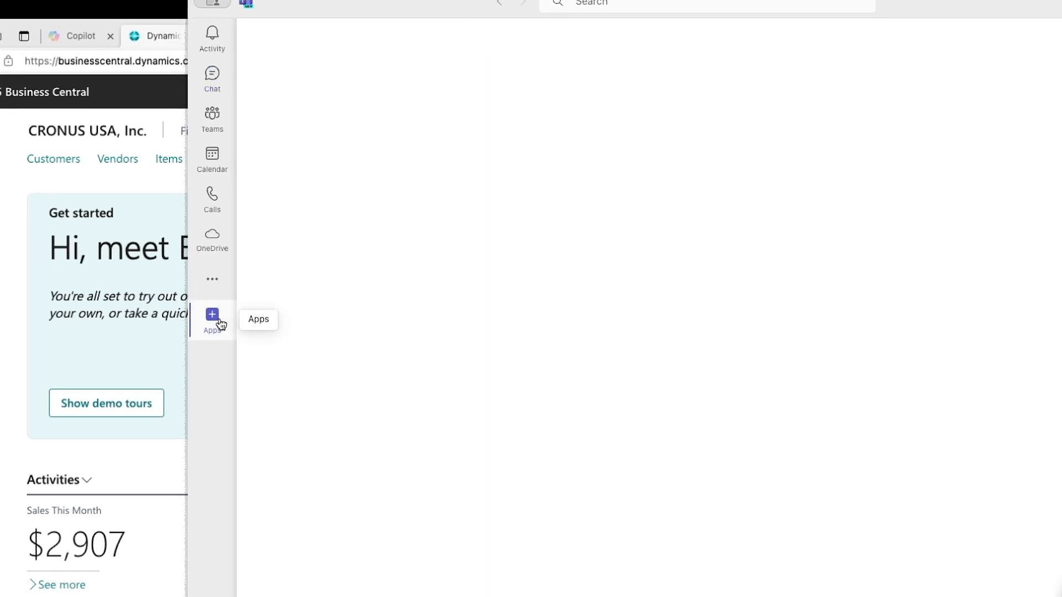
click(396, 77)
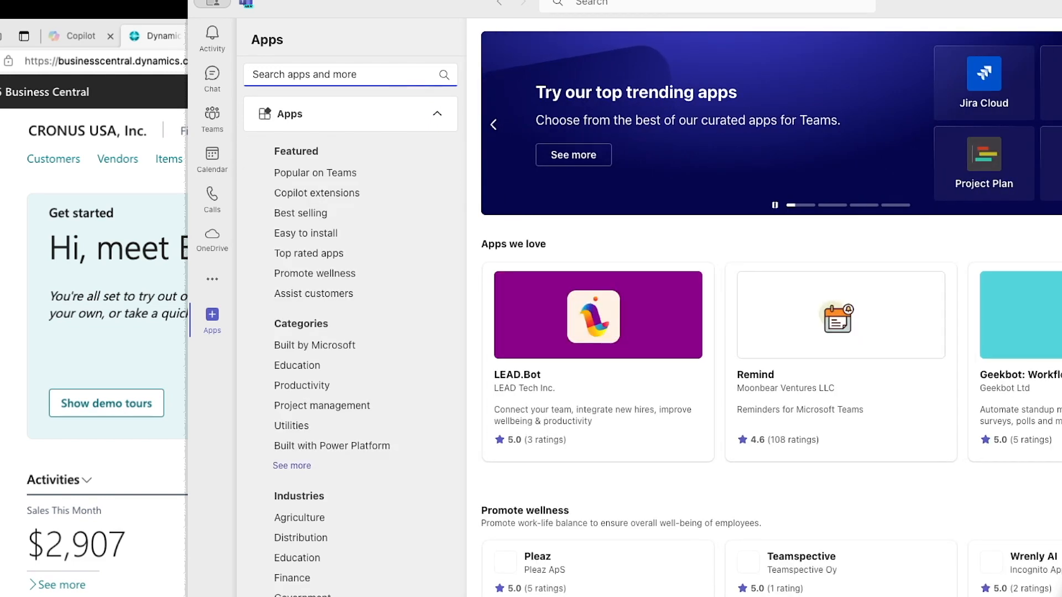
text(Business Central)
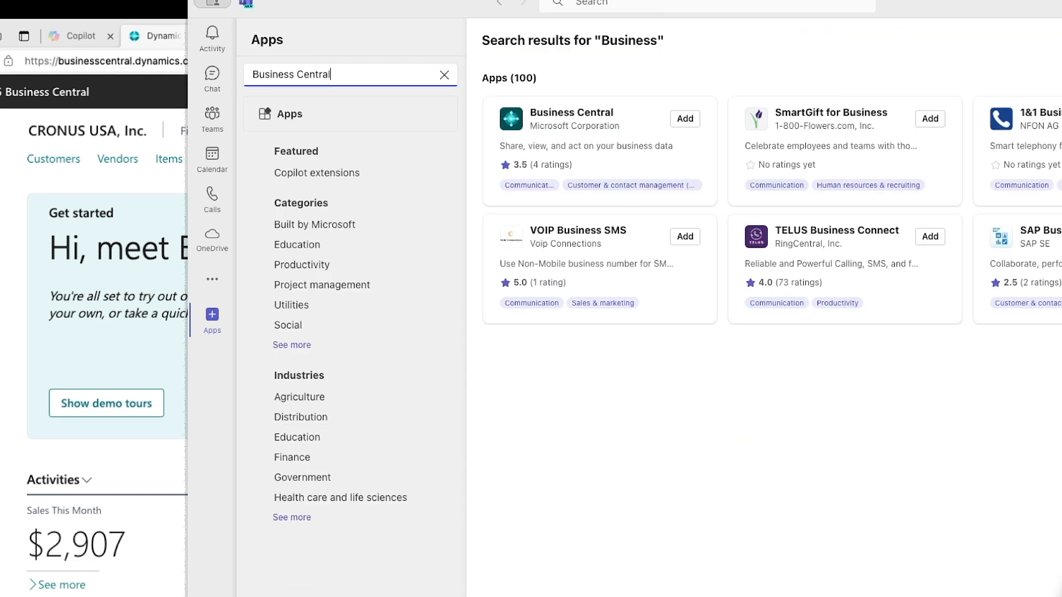
click(651, 126)
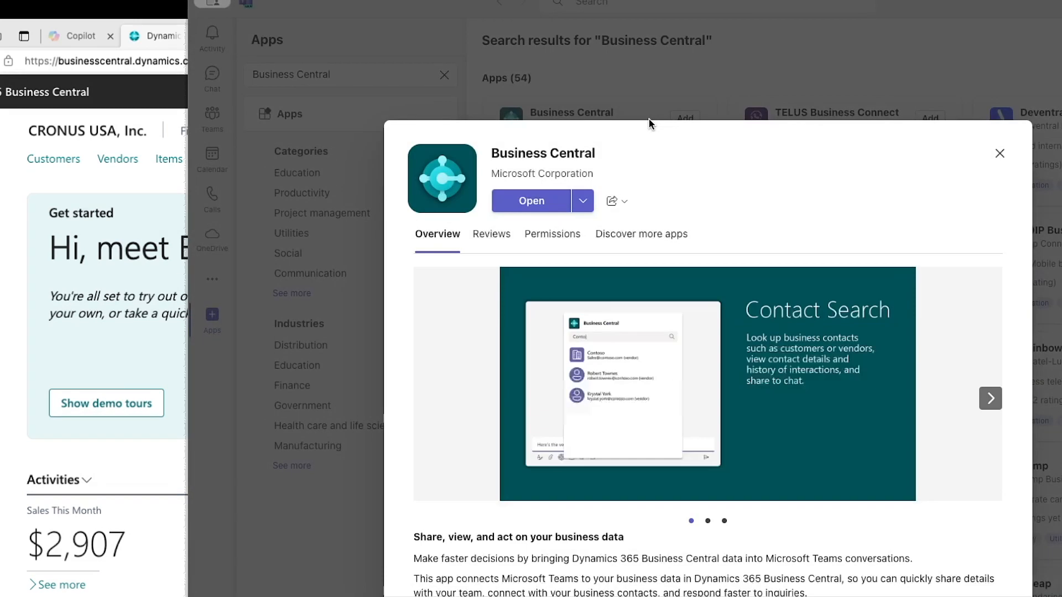
click(999, 154)
click(686, 119)
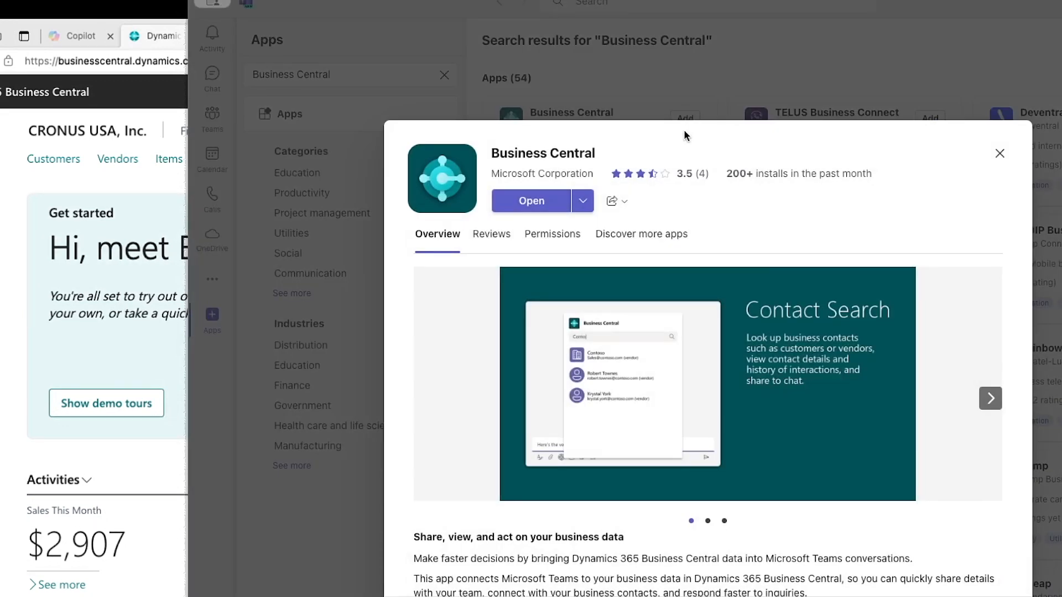
Check the available options for adding the Business Central app to a team or chat
click(672, 173)
scroll(895, 214, down, 10)
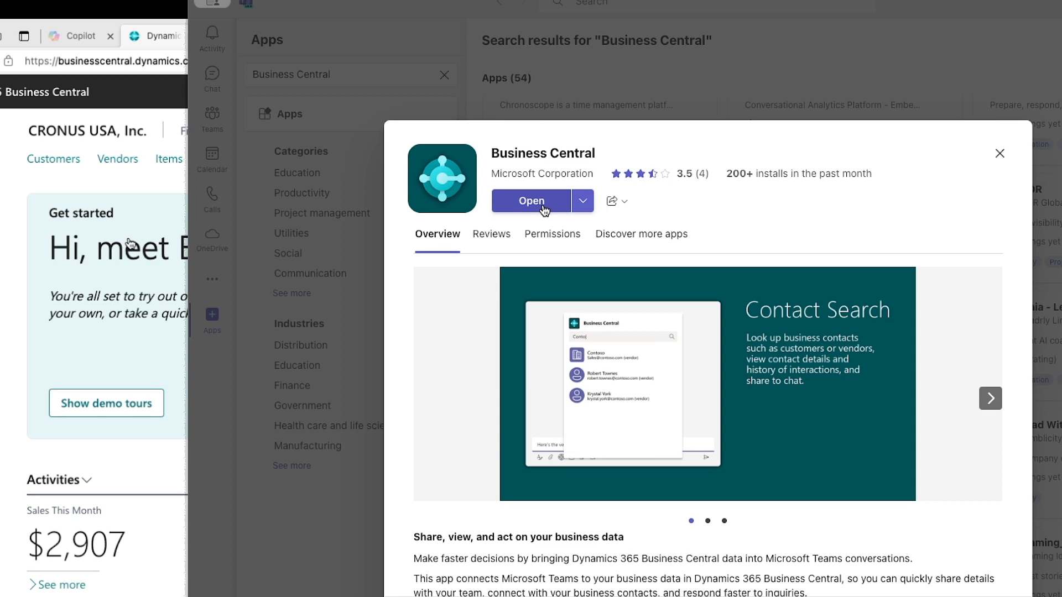
click(581, 205)
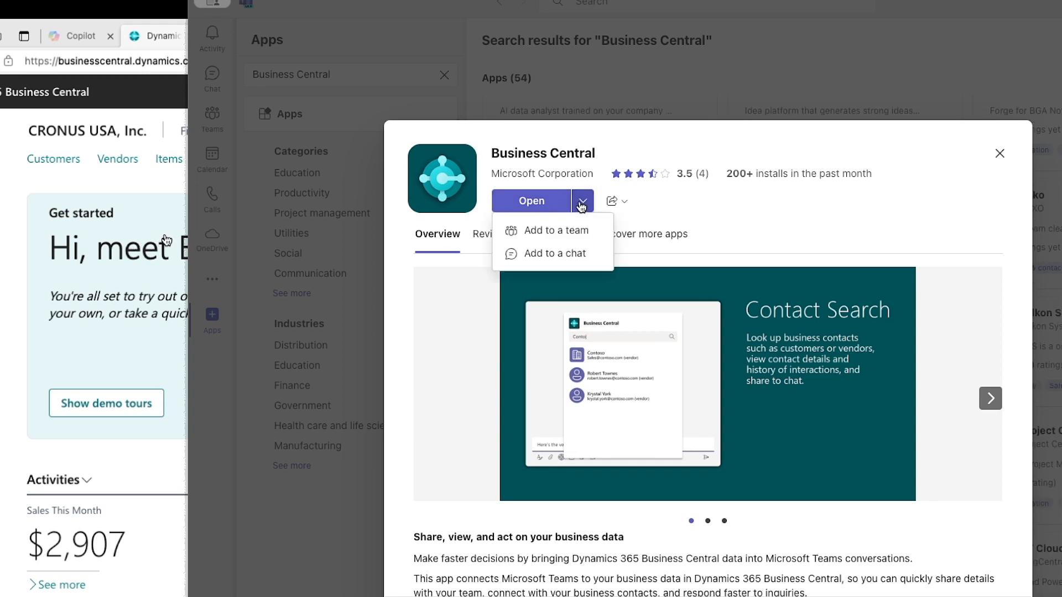
click(719, 207)
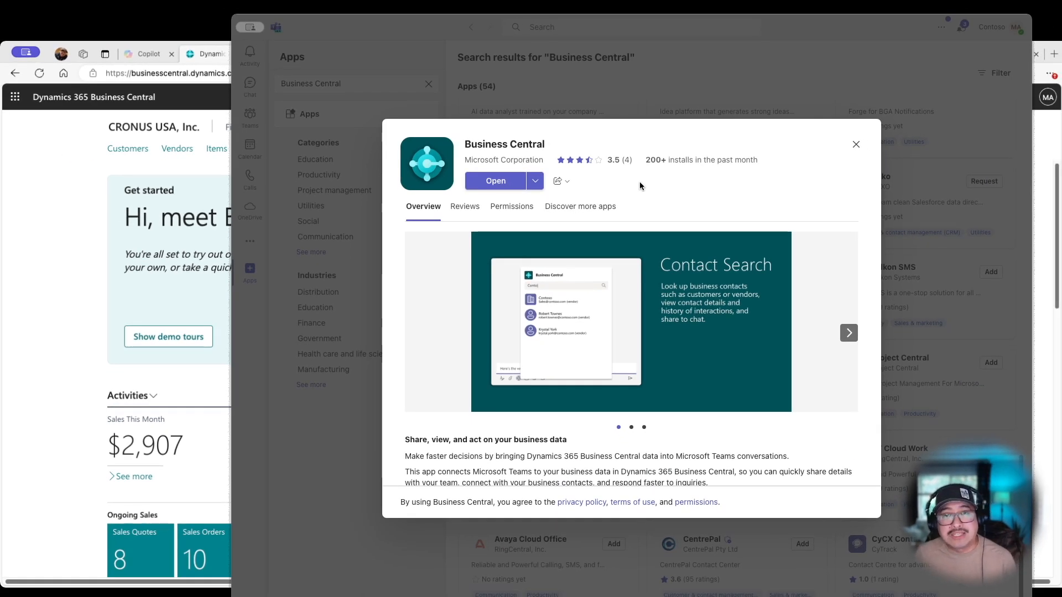
Add Business Central to the Contoso team's Contracts and Sales channel and start setting up a tab
click(534, 181)
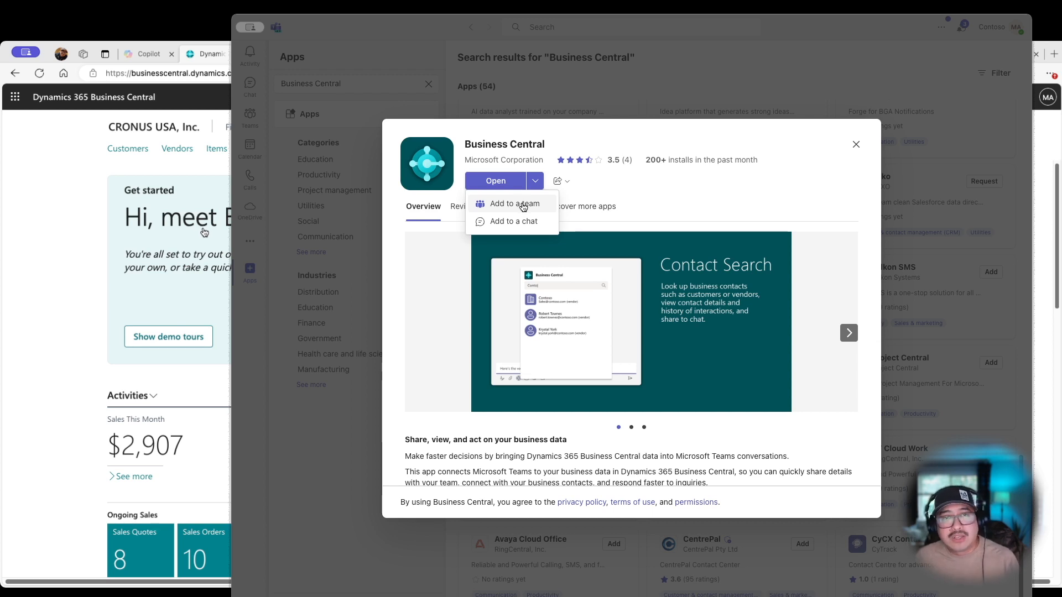
click(522, 206)
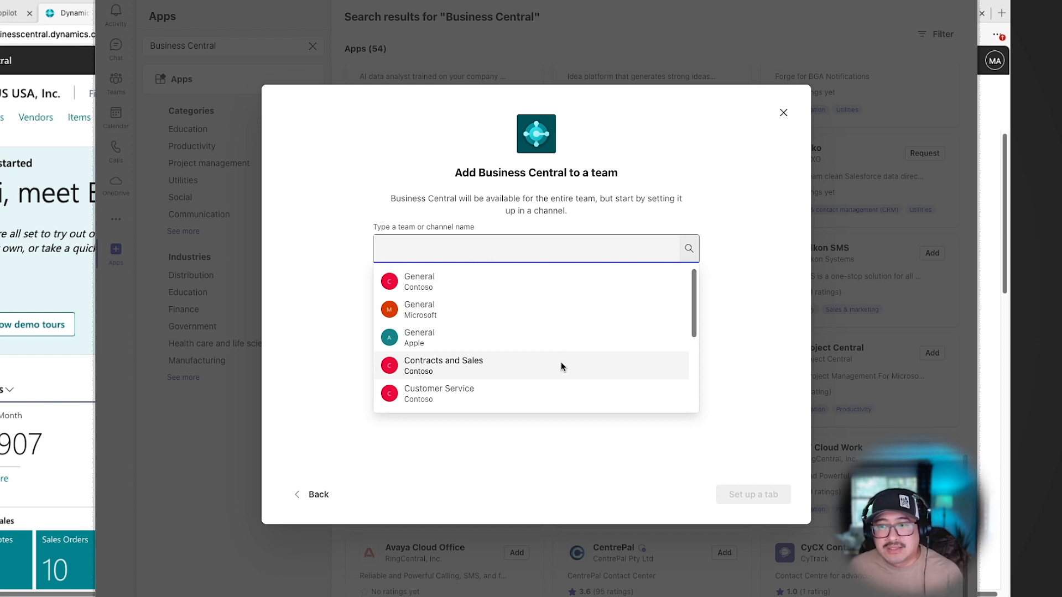
click(489, 373)
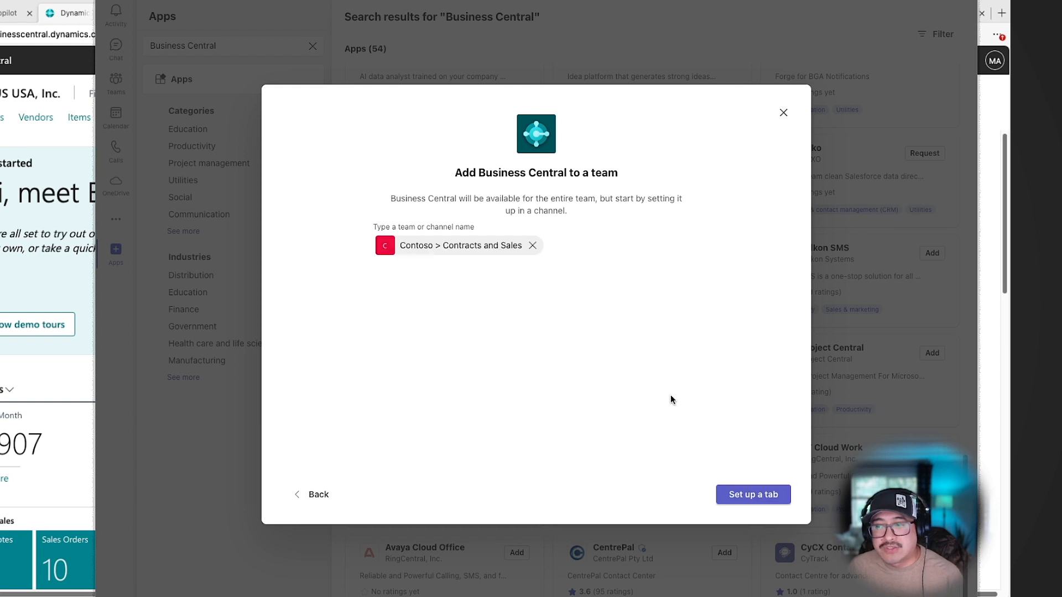
click(750, 497)
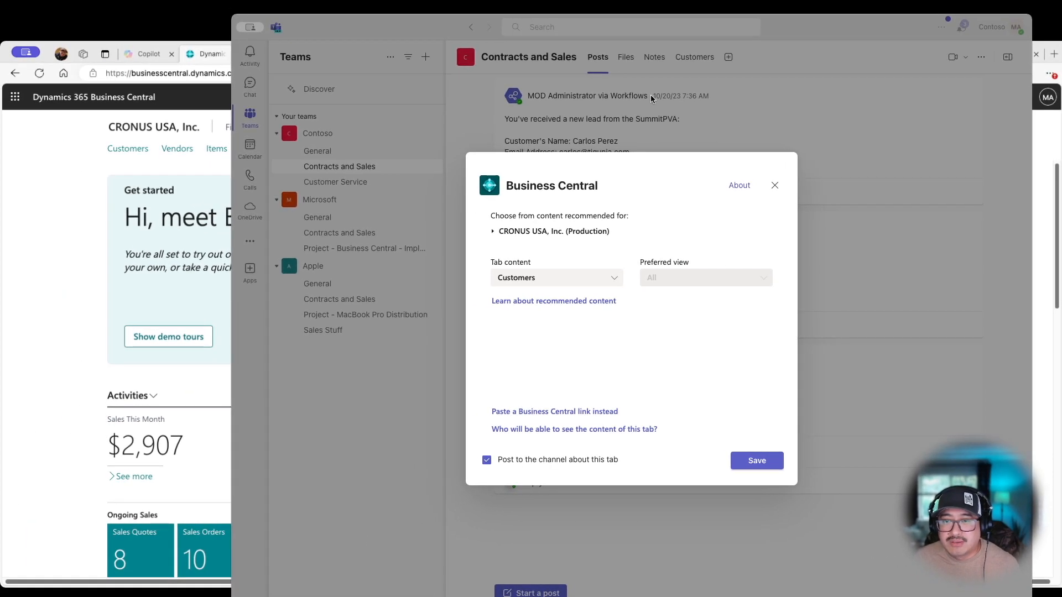
Set the tab content to Items for CRONUS USA, Inc. in the Production environment, and save it with a post to the channel
click(597, 278)
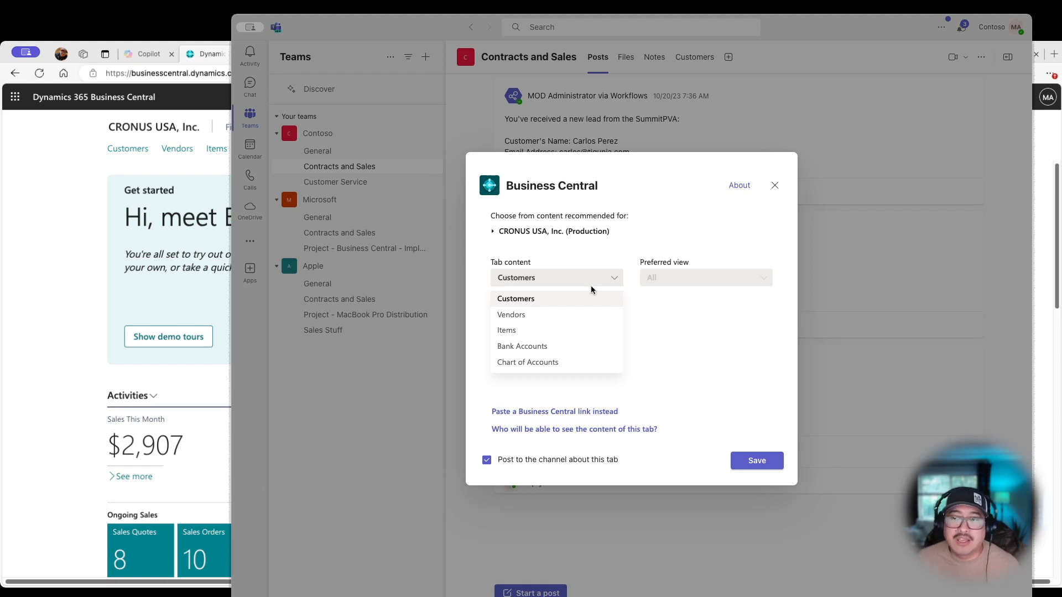
click(582, 331)
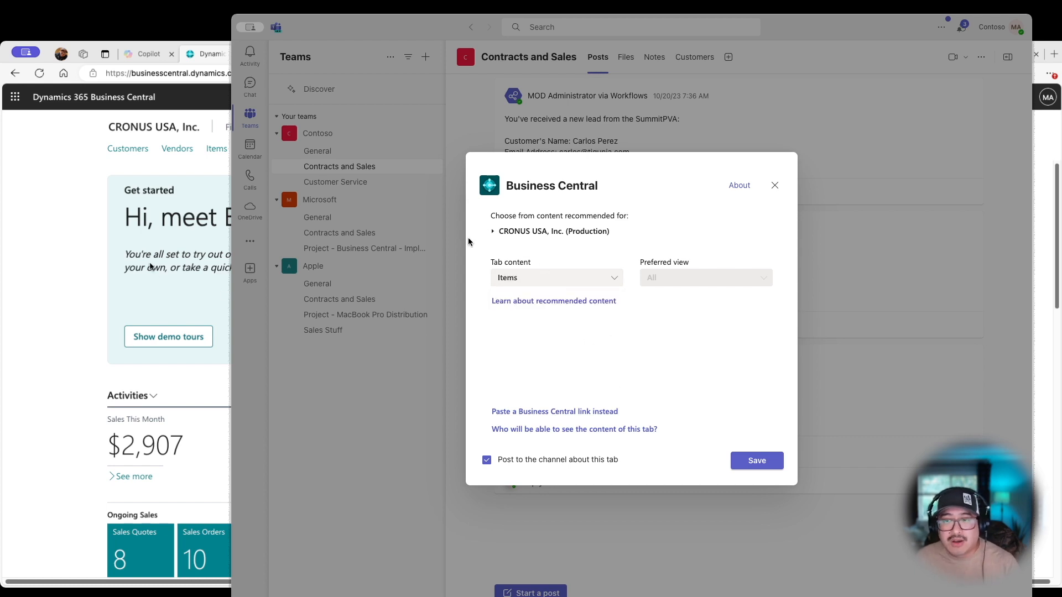
click(493, 231)
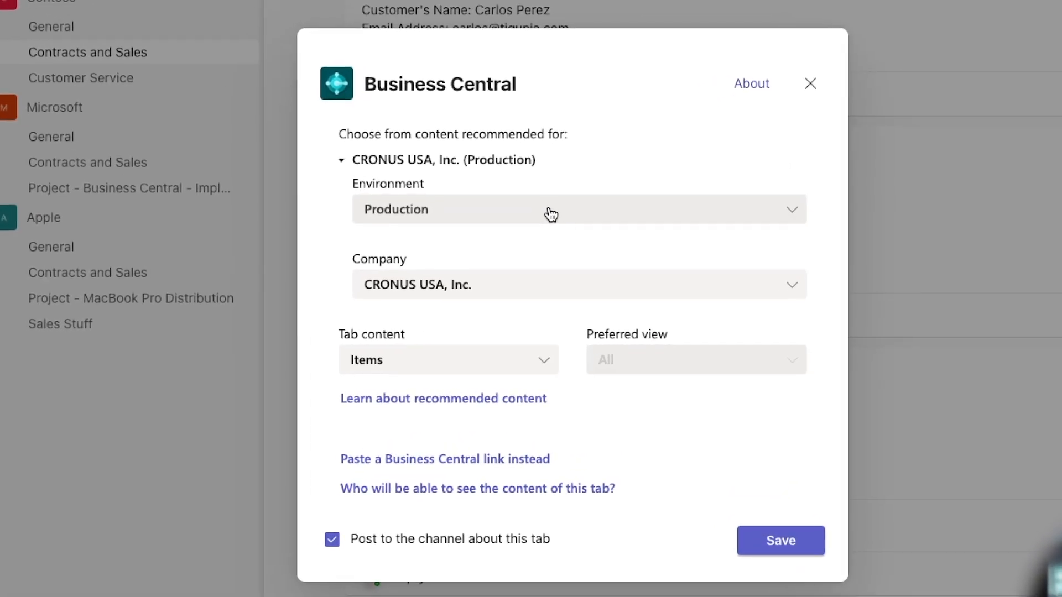
click(551, 214)
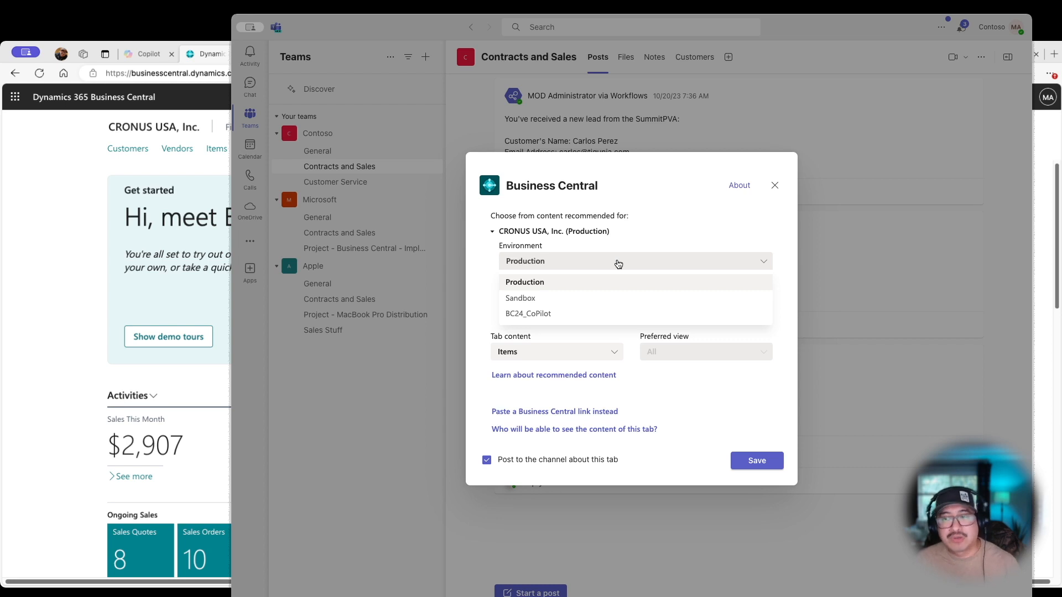
click(504, 284)
click(556, 314)
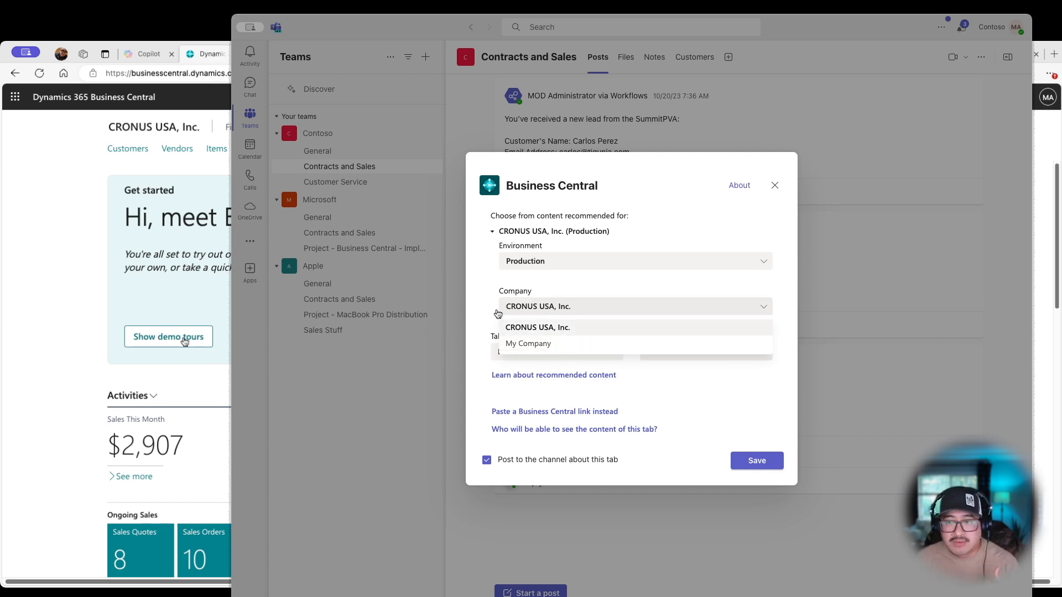
click(512, 326)
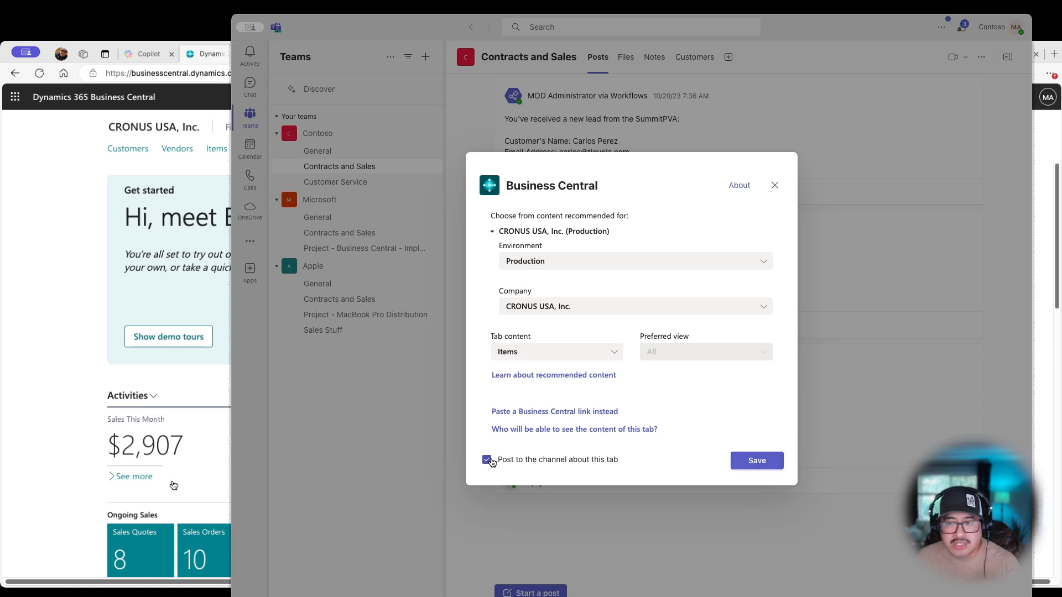
click(759, 463)
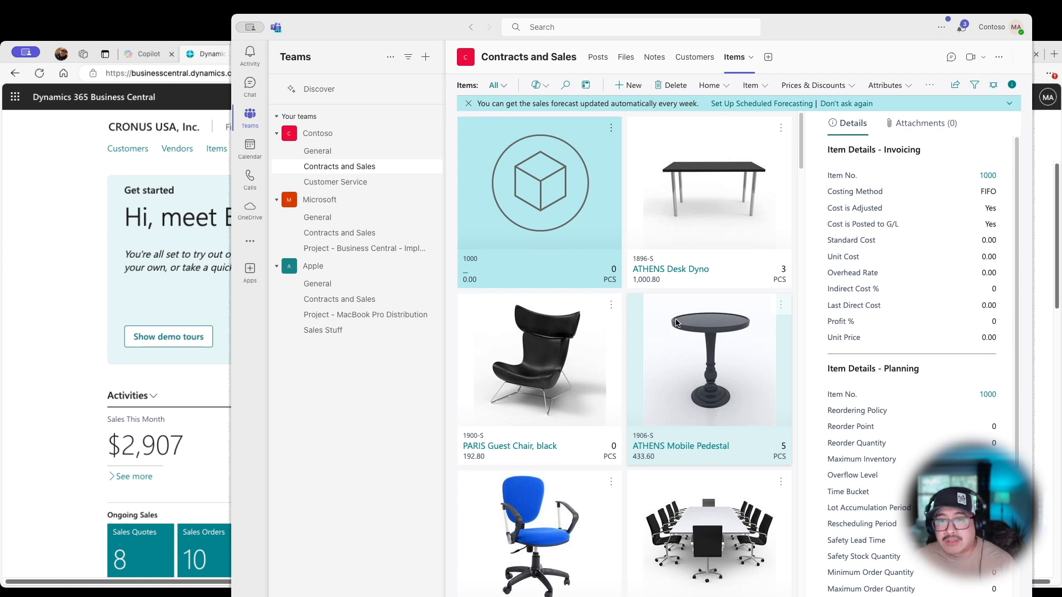
Open the item card for 1896-S ATHENS Desk Dyno from the channel's Items tab
click(163, 236)
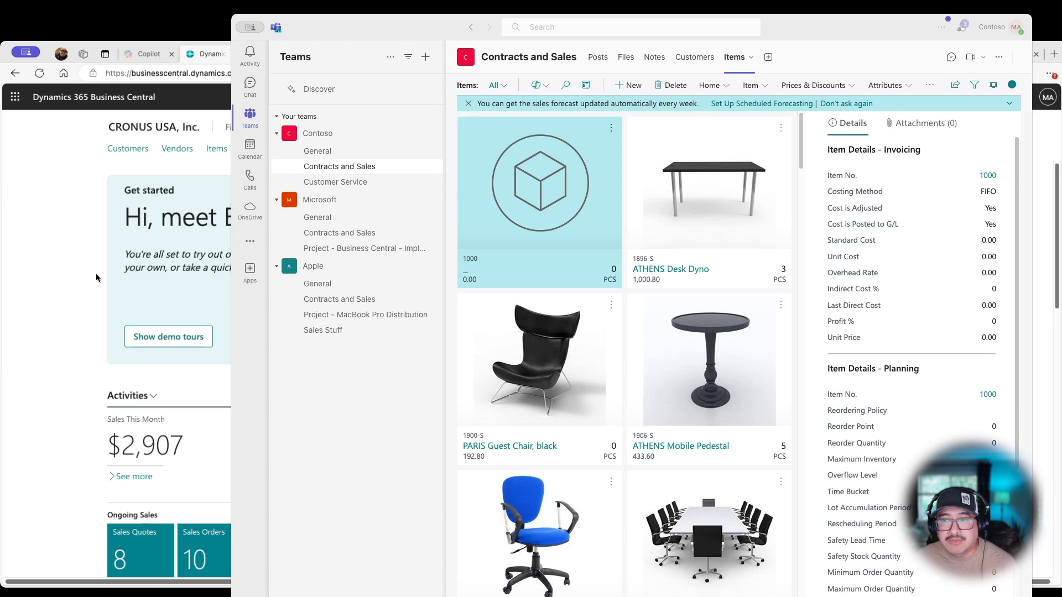
click(861, 44)
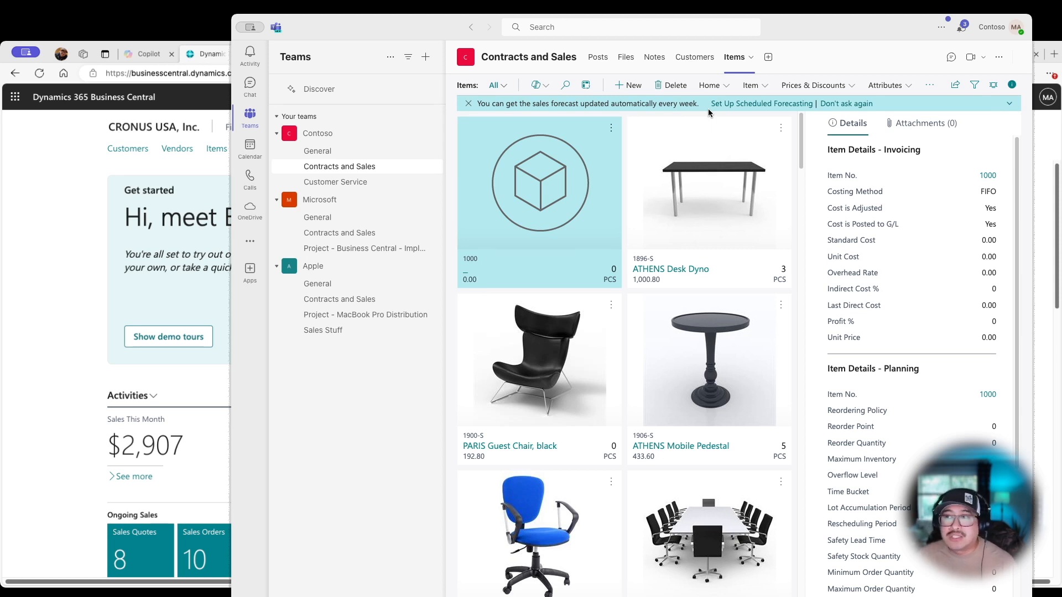
click(701, 269)
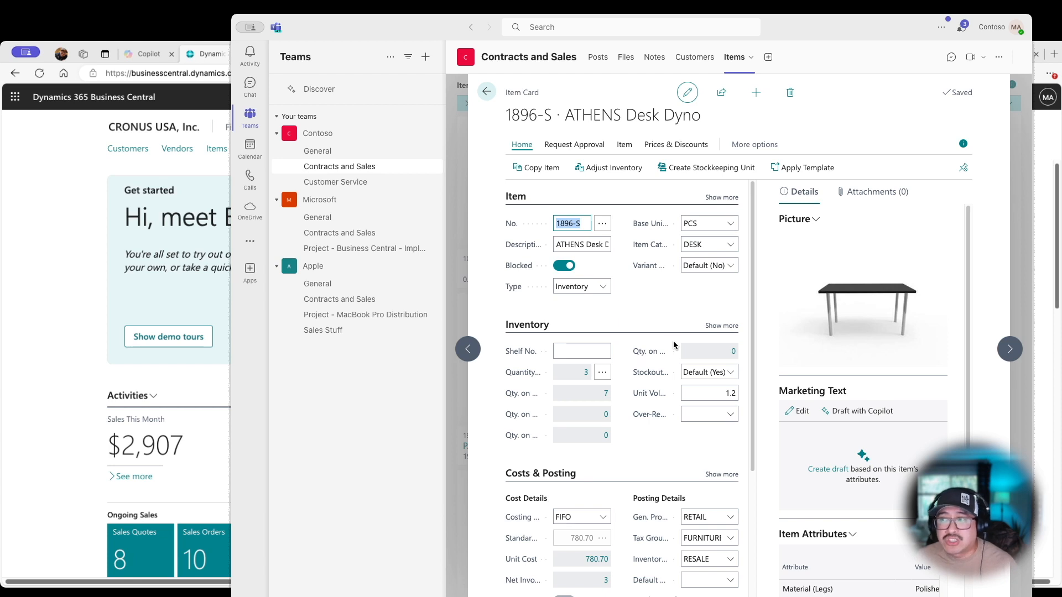
Open the conversation beside the item card and start a message that mentions a colleague whose name begins with D
click(954, 57)
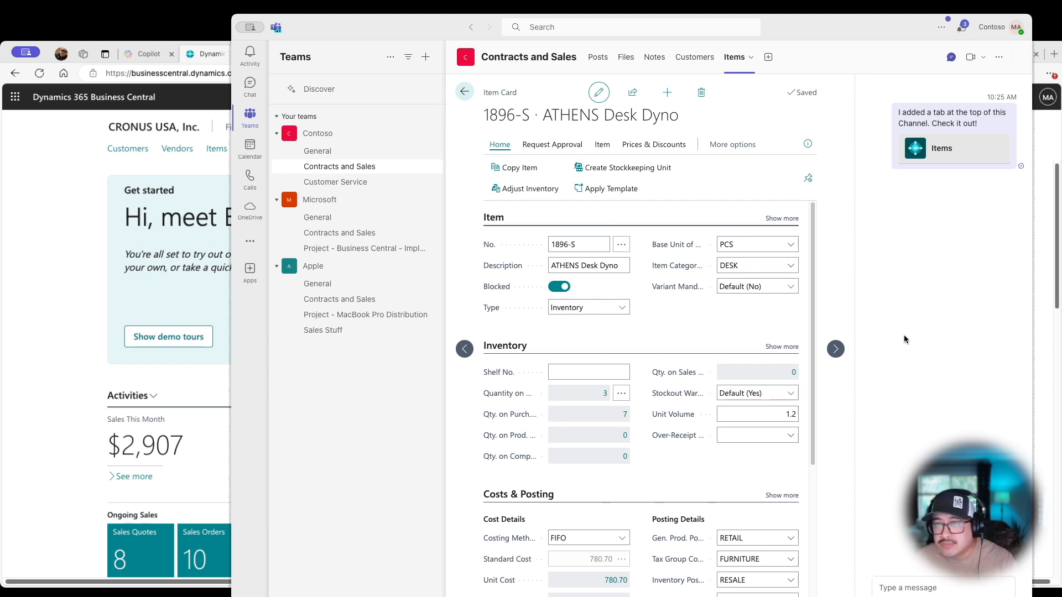
click(922, 581)
text(@D)
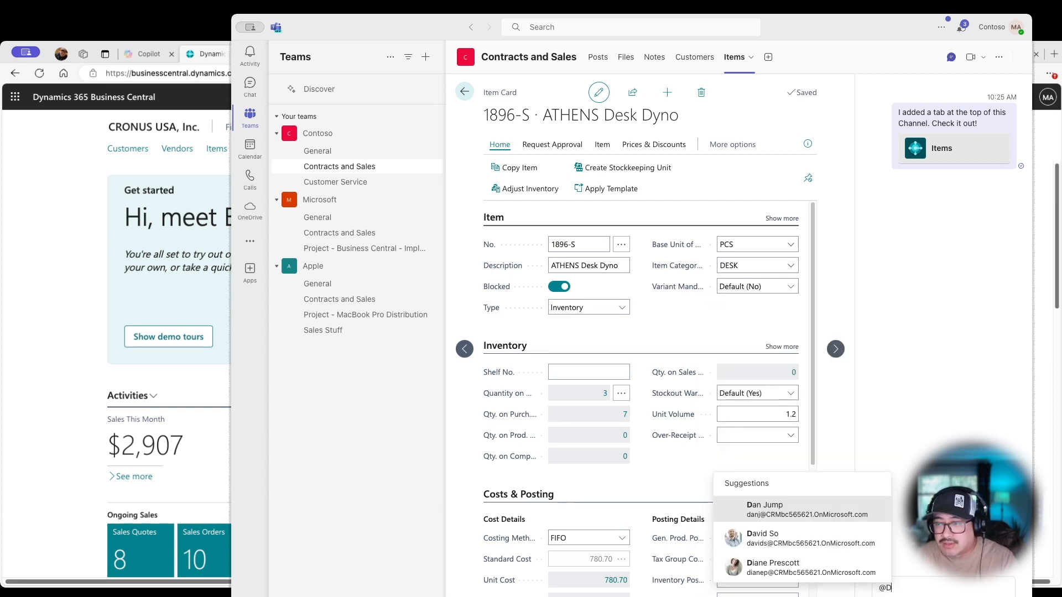
click(825, 537)
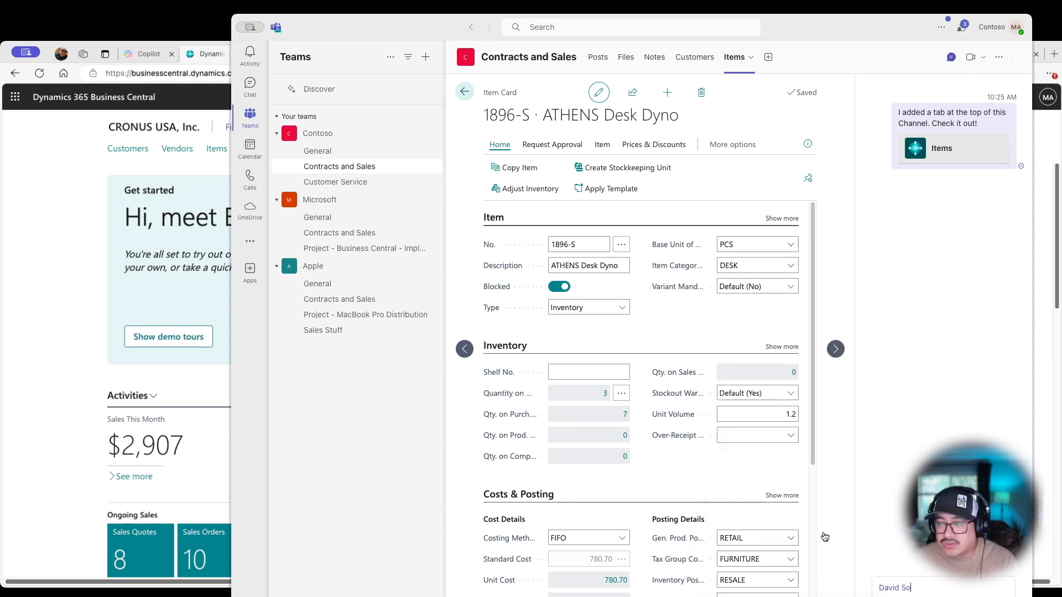
Complete the message after the mention with "- Take a look at this item." and send it
text(- Take)
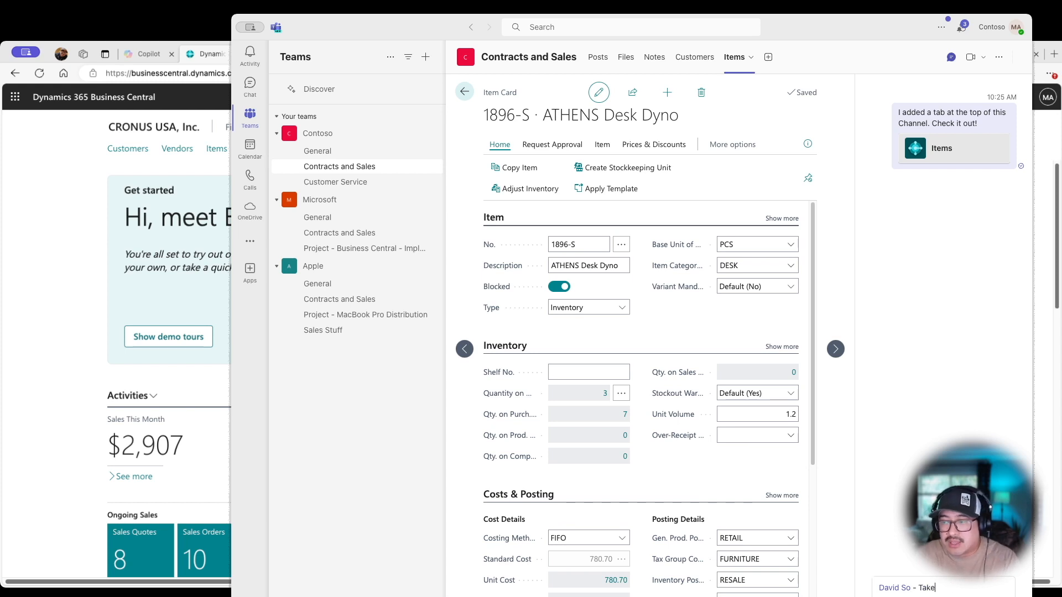
text( a look at this account)
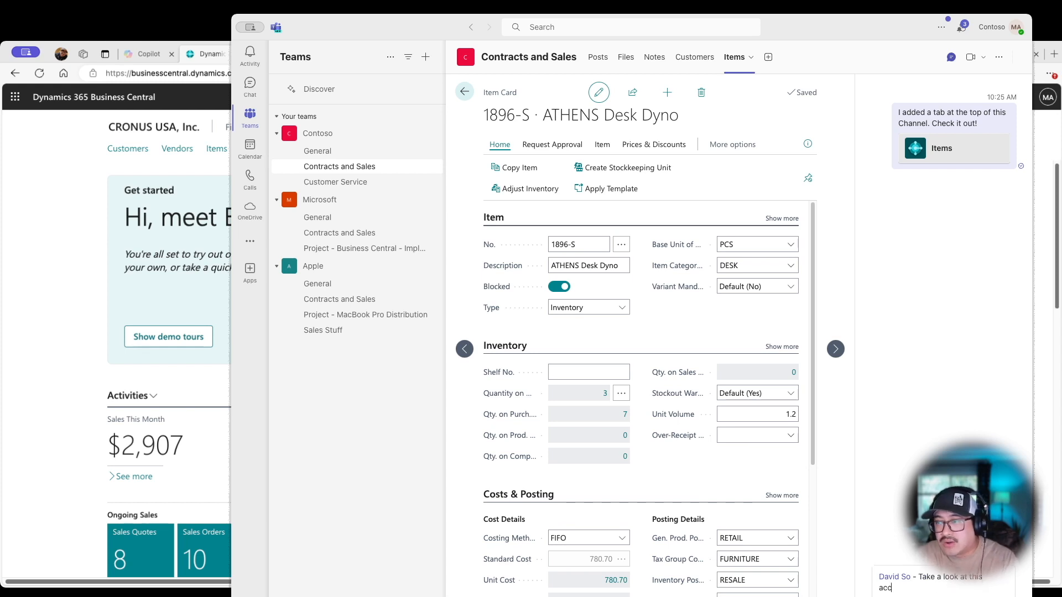
key(BackSpace)
key(BackSpace)
key(BackSpace)
key(BackSpace)
key(BackSpace)
key(BackSpace)
key(BackSpace)
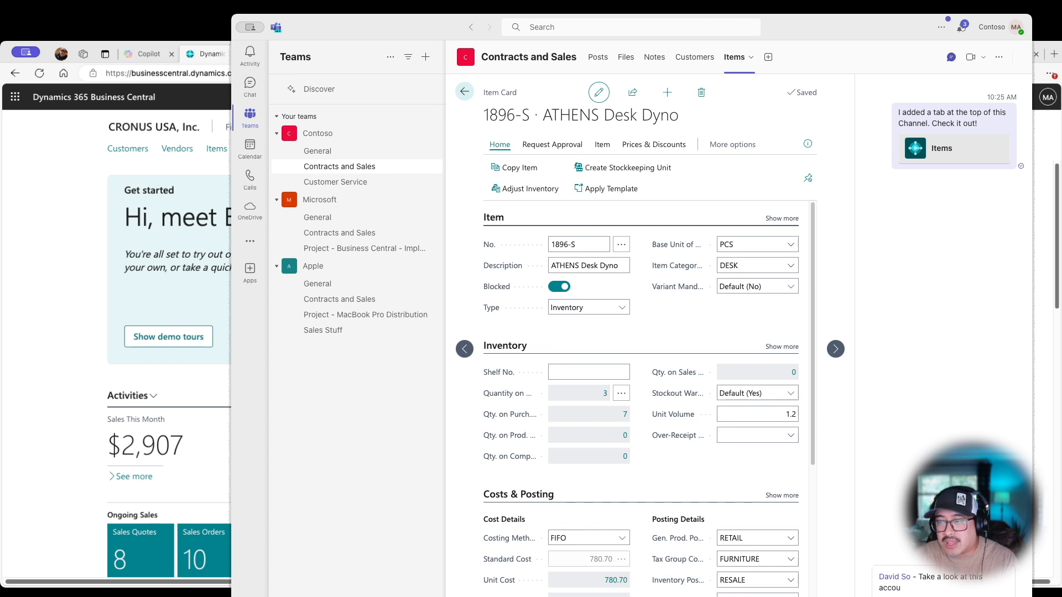
text(item)
key(Return)
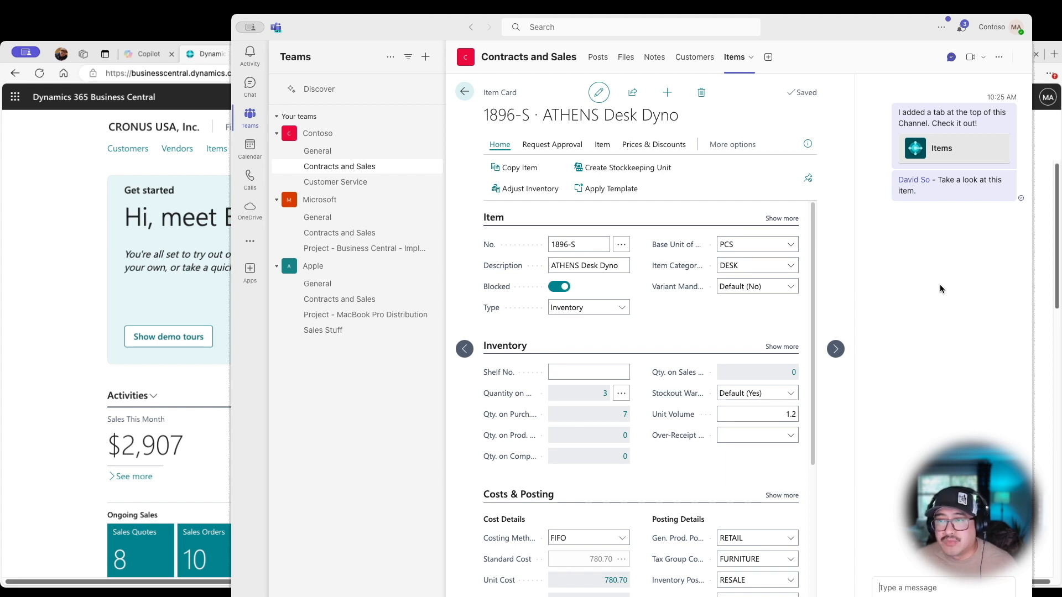
Review the conversation on the channel's Customers tab, and open the Items tab from its announcement among the channel posts
click(707, 57)
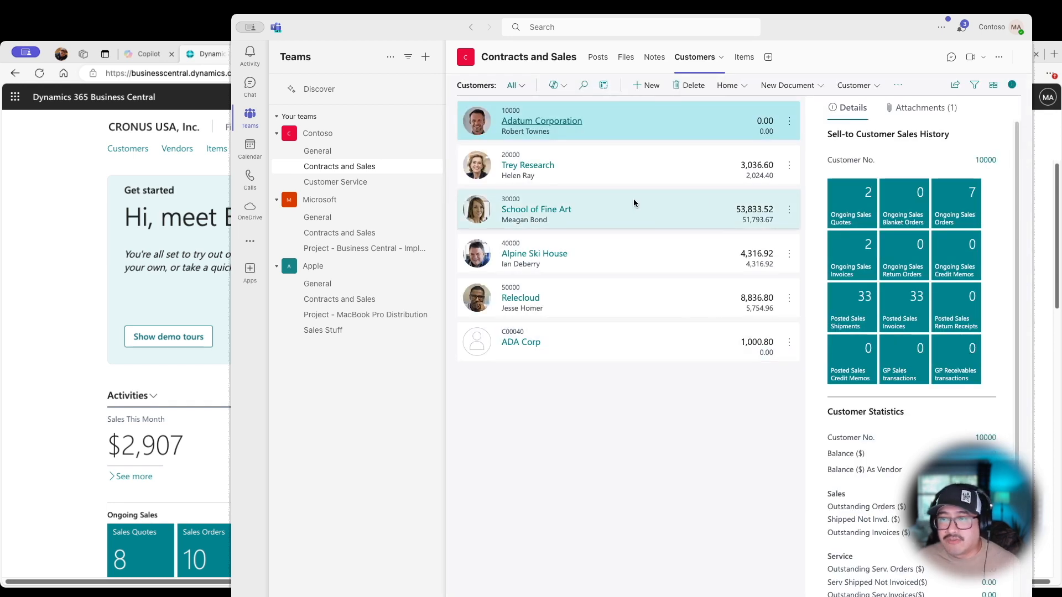
click(953, 59)
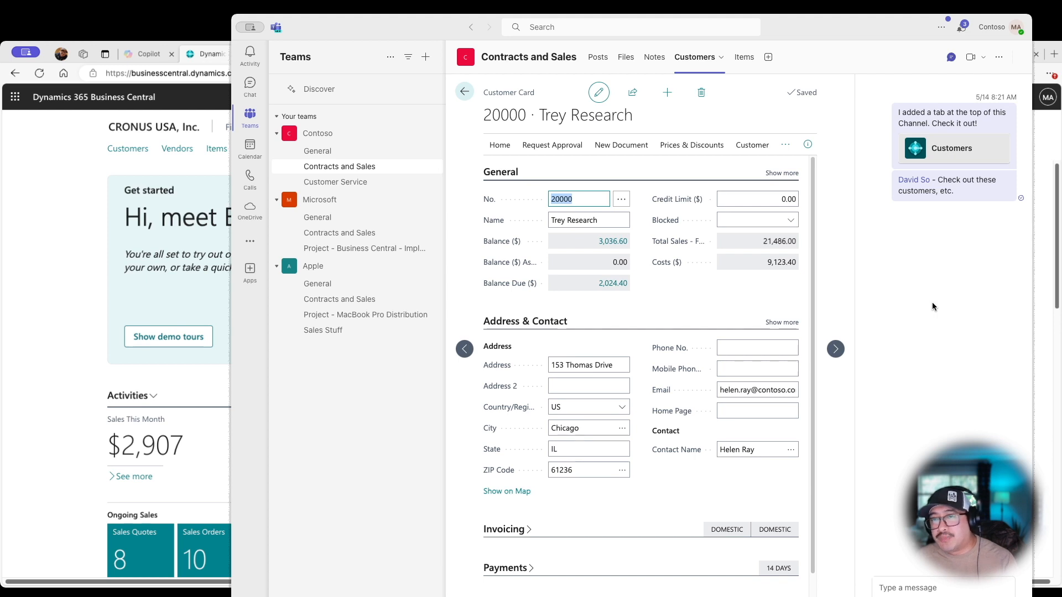
click(597, 57)
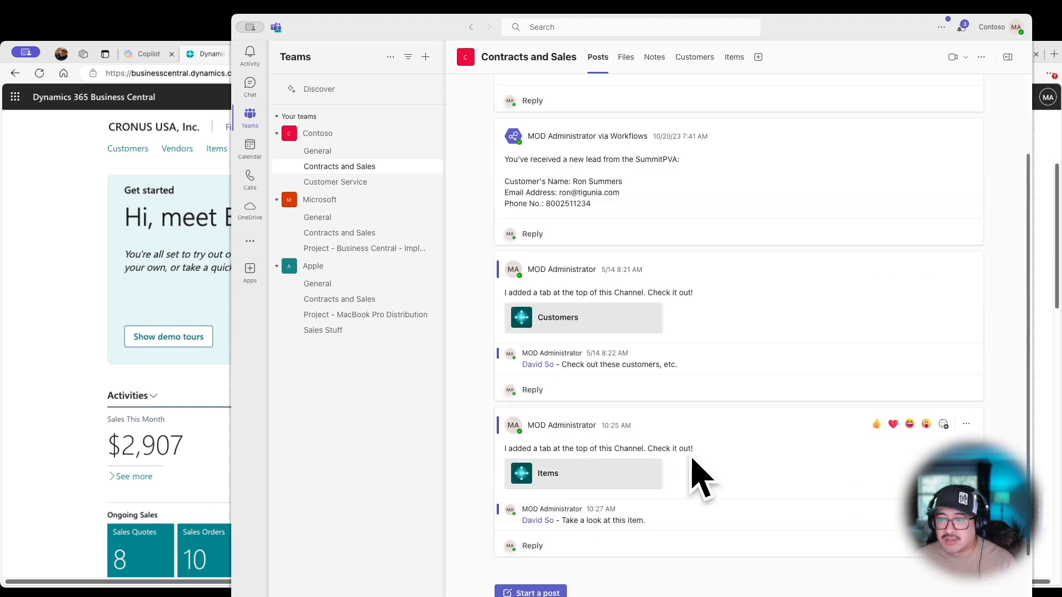
click(589, 478)
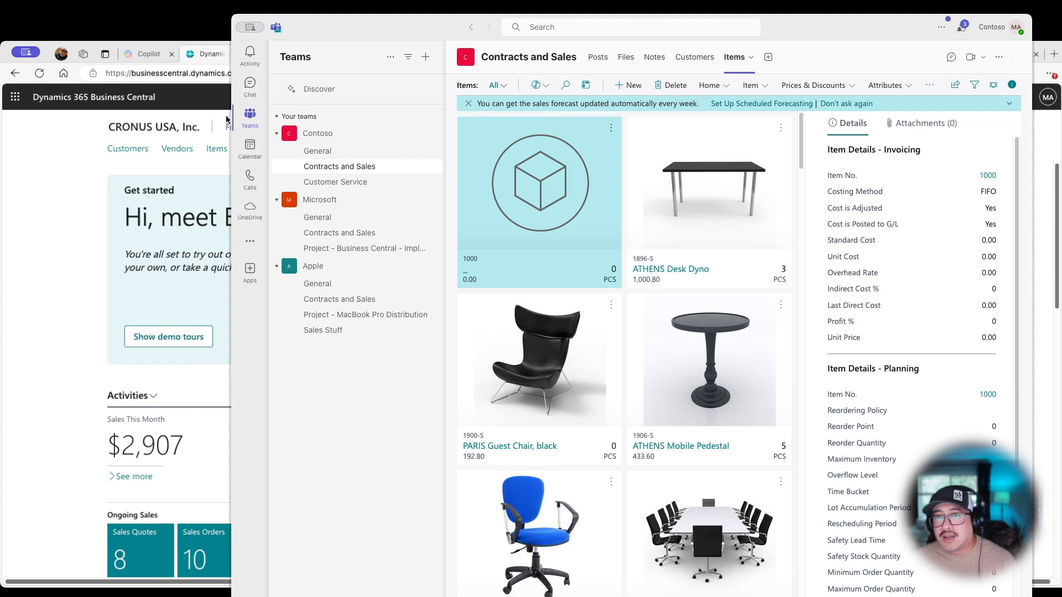
Show the Teams chat, then switch to Business Central in the browser and open the School of Fine Art customer card
click(251, 87)
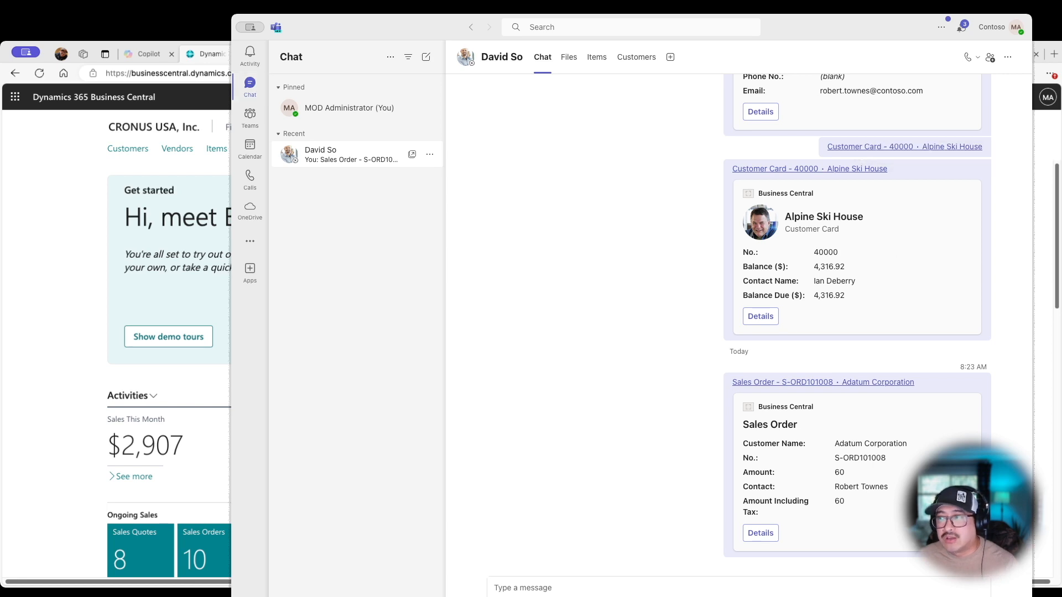
click(326, 596)
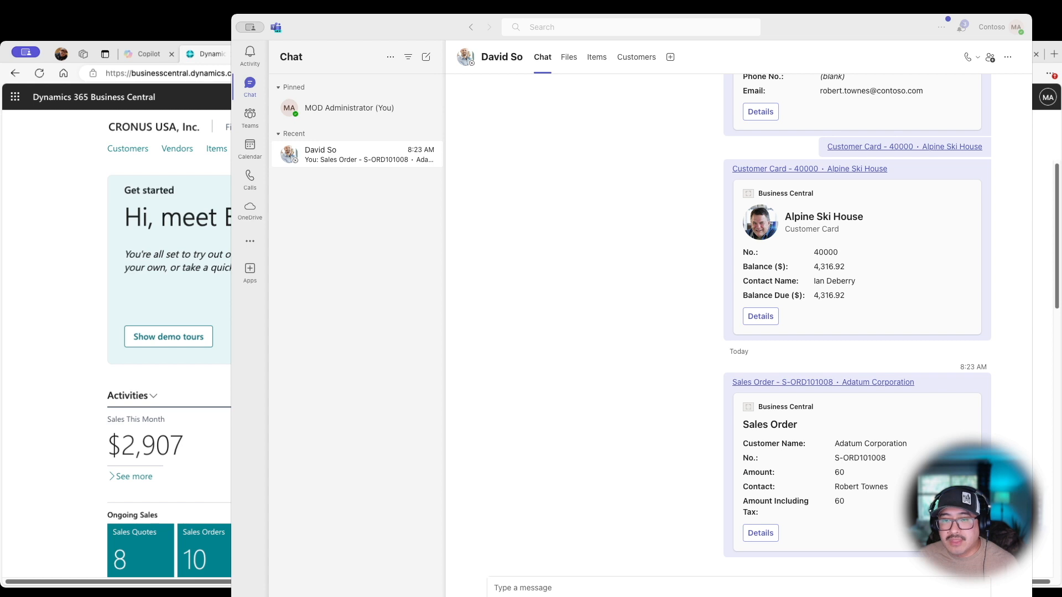
click(191, 596)
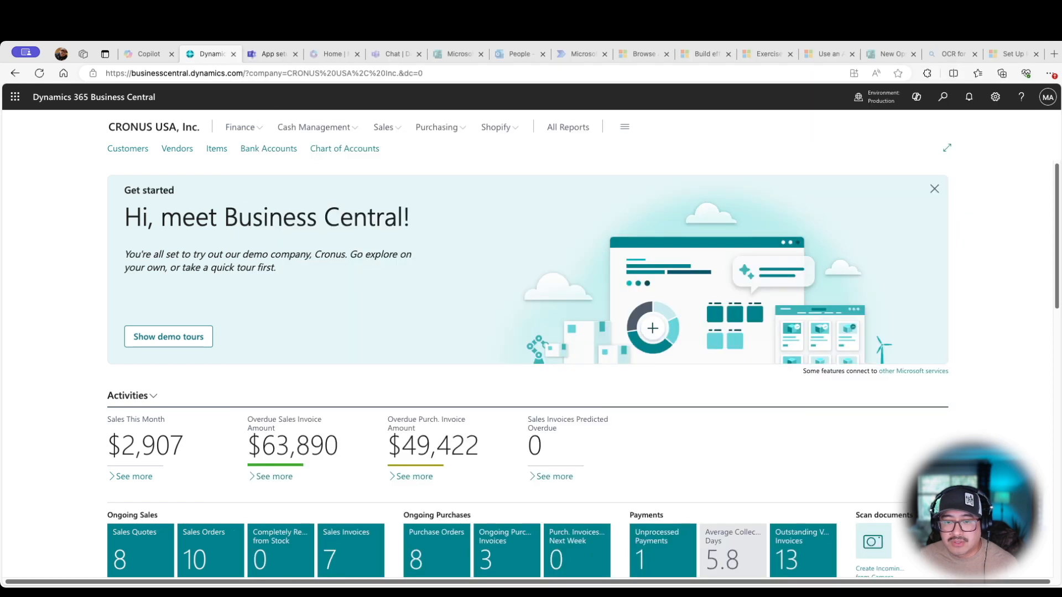
click(1005, 274)
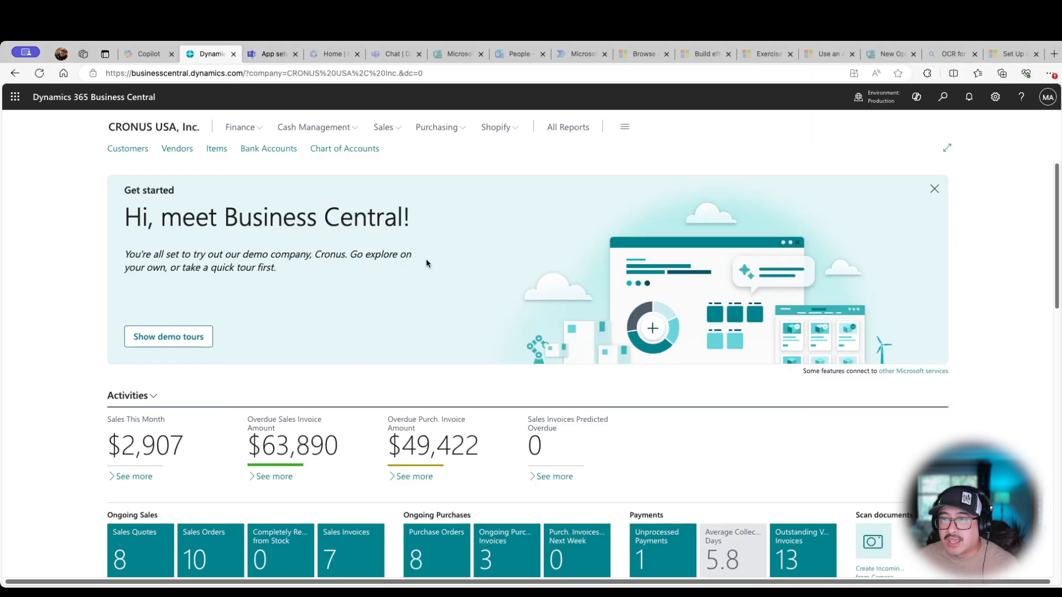
click(139, 154)
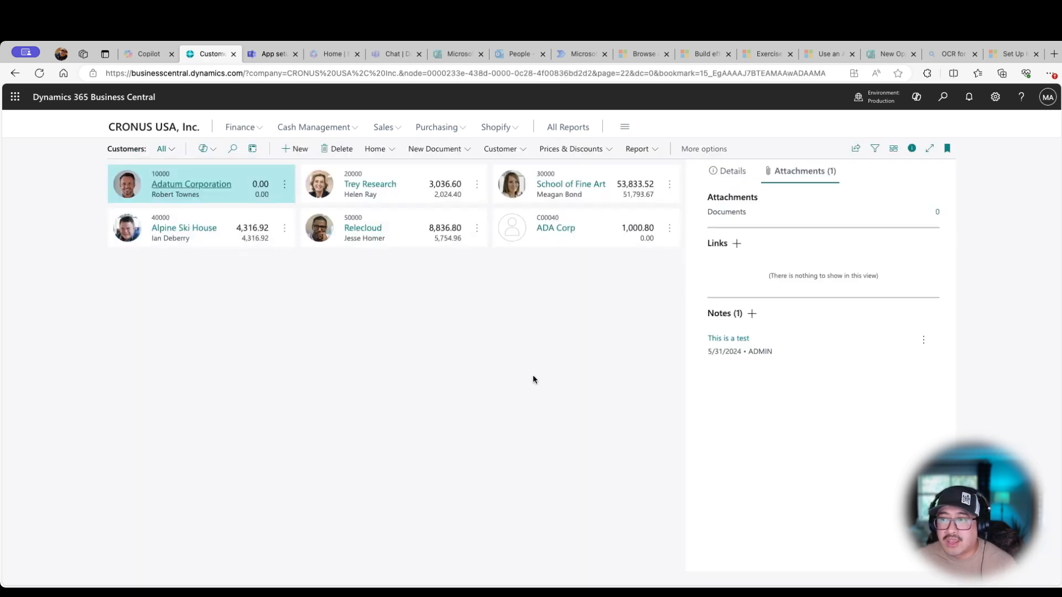
click(570, 190)
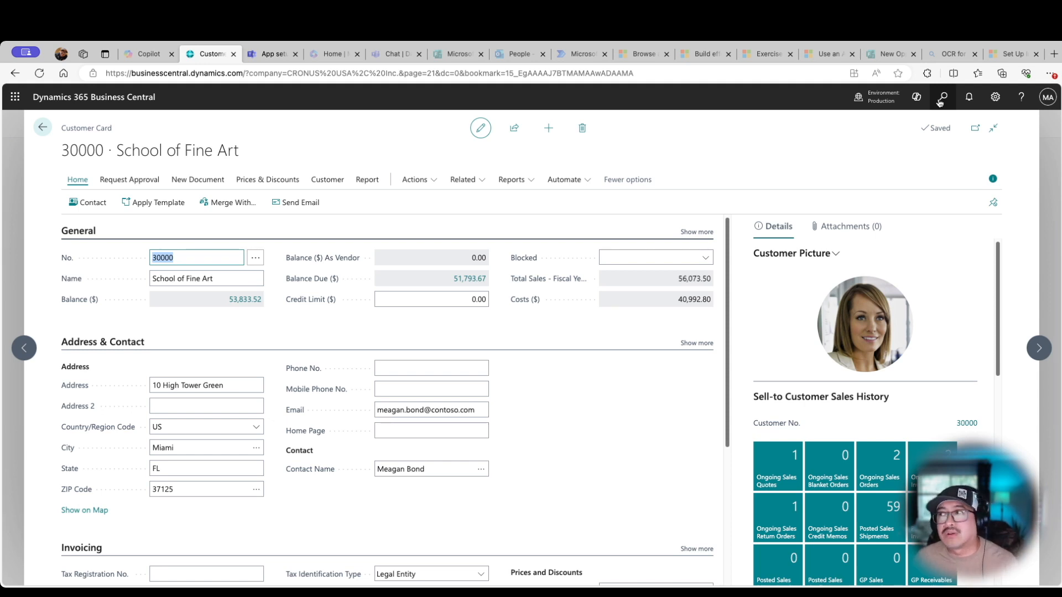
Search for "sal ord" to reach the Sales Orders list and open the released order for School of Fine Art
click(939, 99)
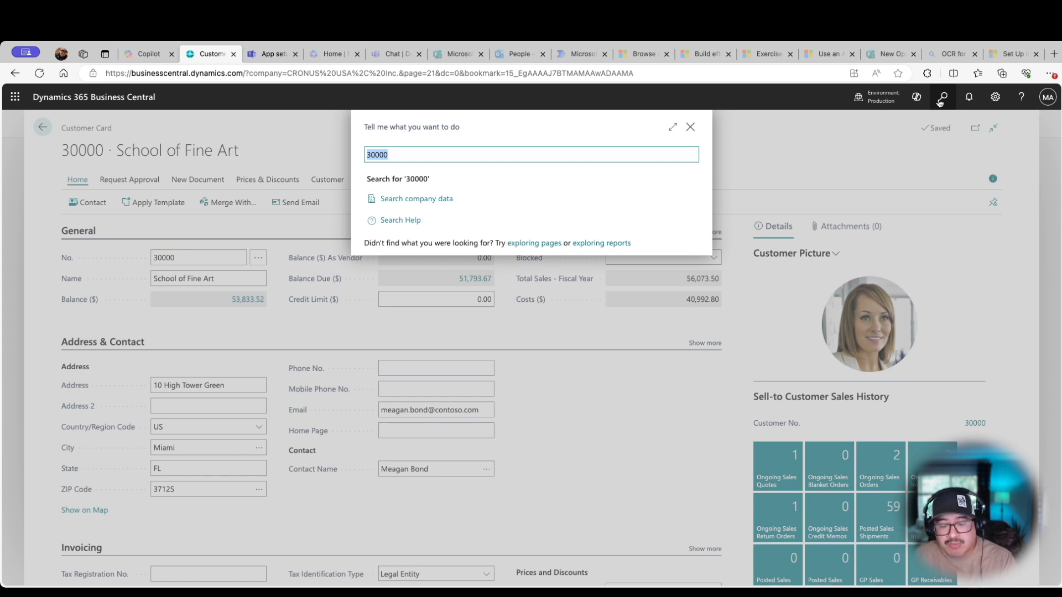
text(sal ord)
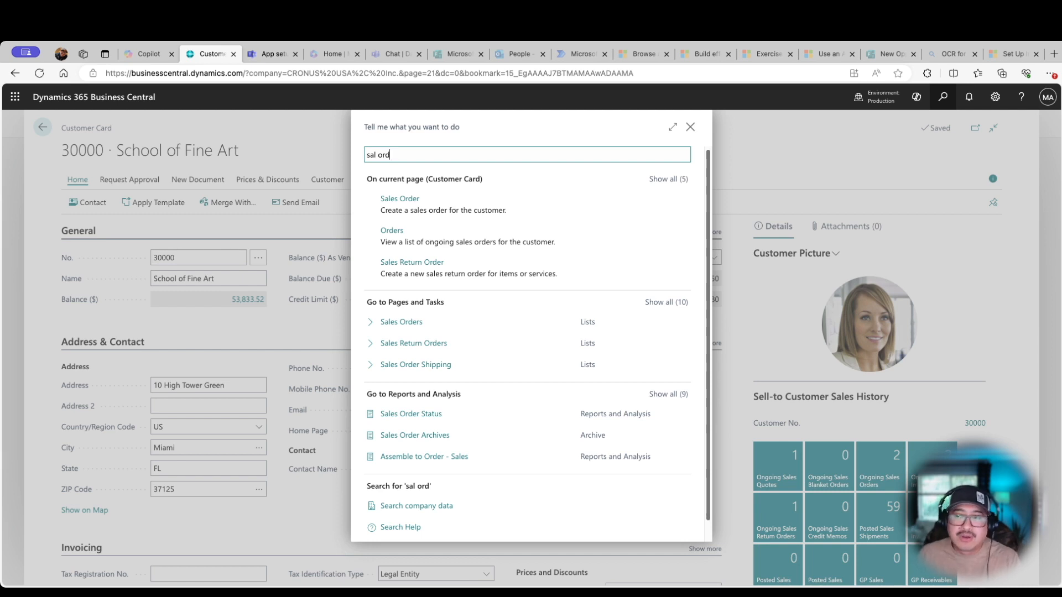
click(409, 323)
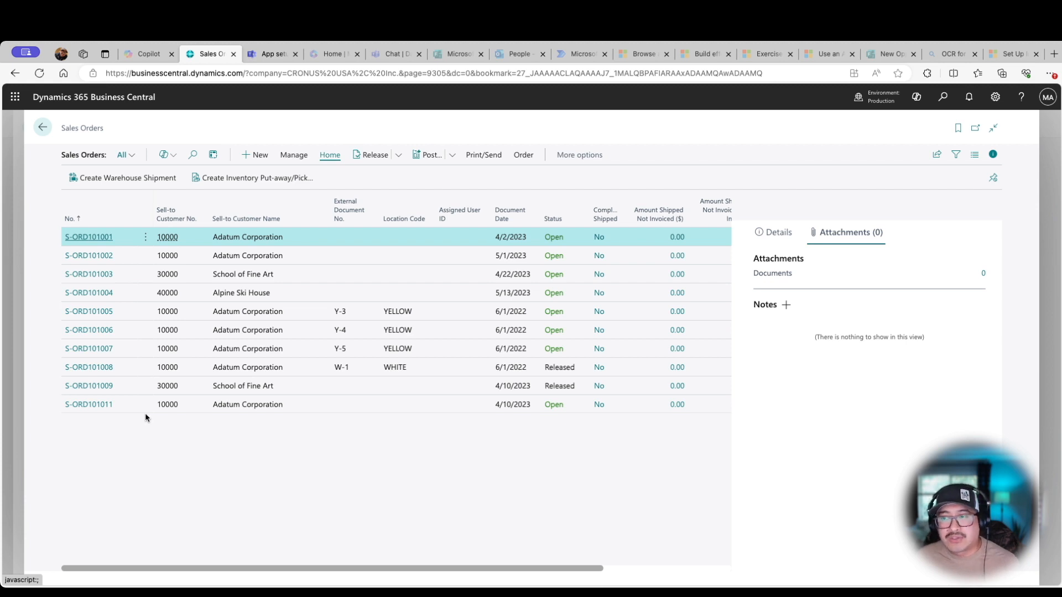
click(113, 391)
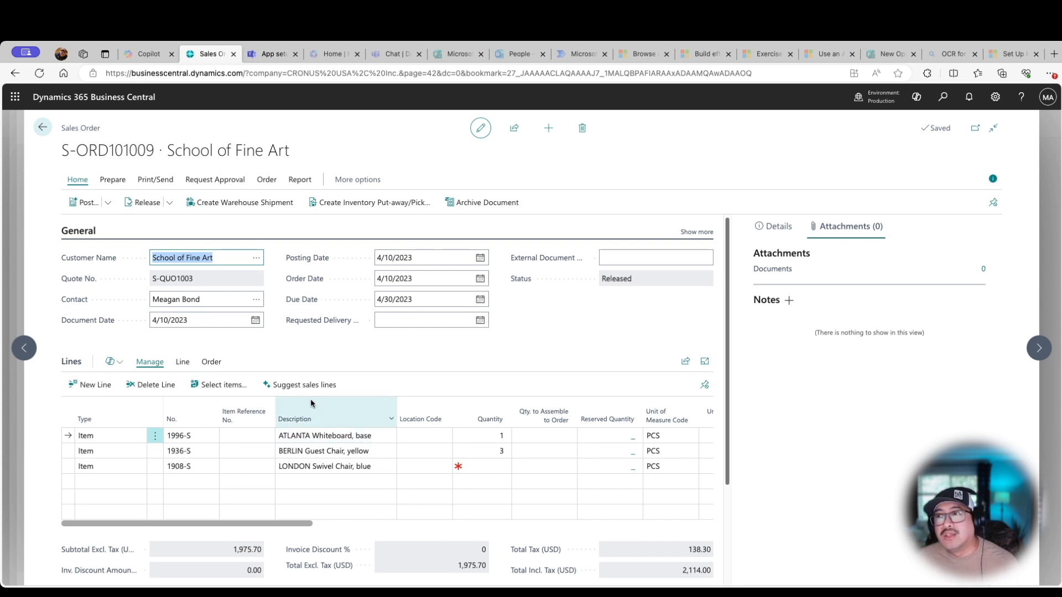
Copy the link to the School of Fine Art sales order and switch to the Teams chat
click(518, 131)
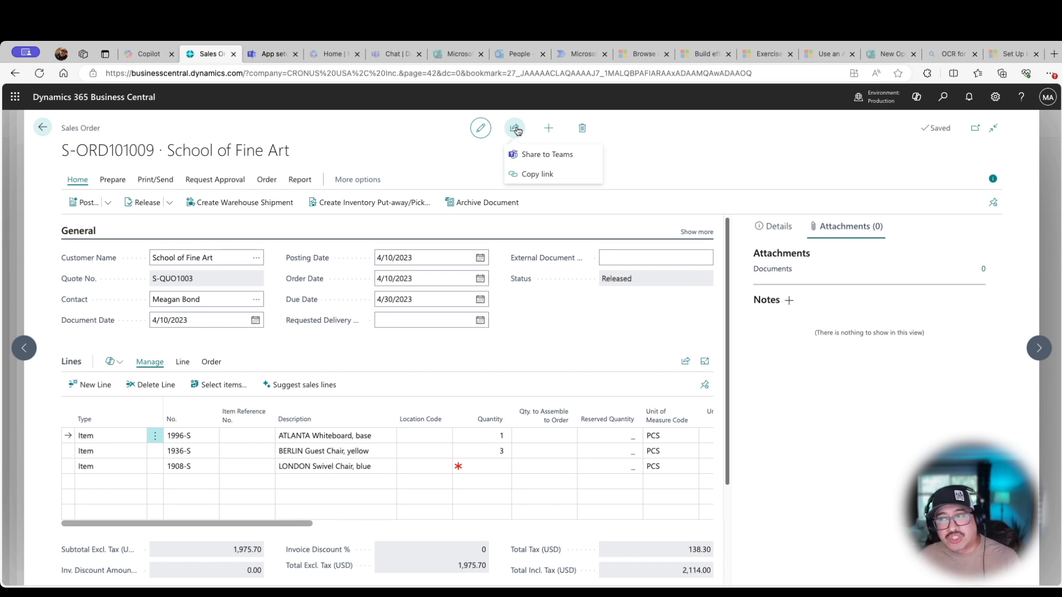
click(544, 176)
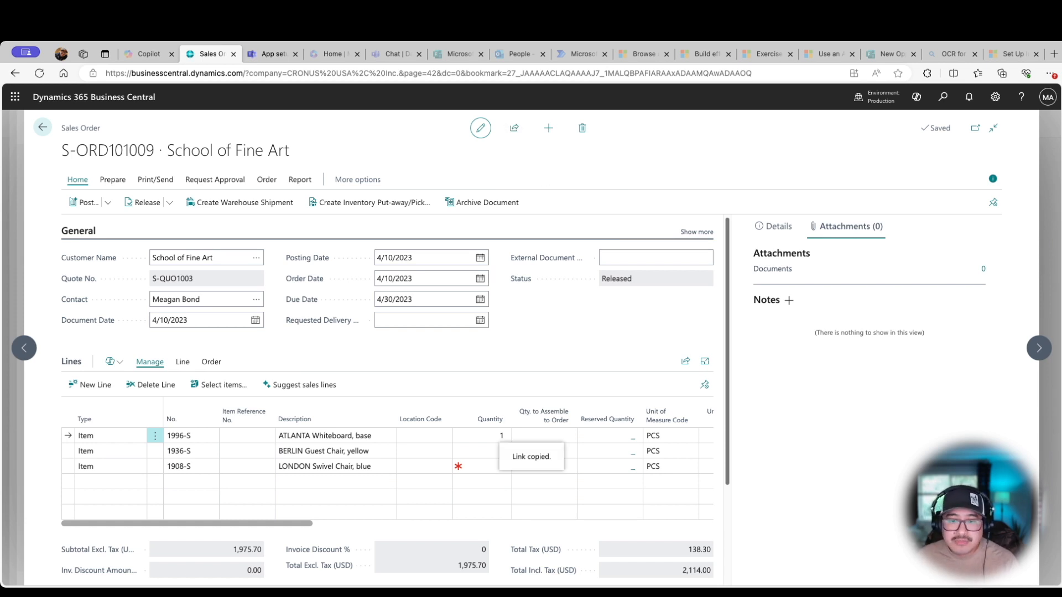
key(super+Tab)
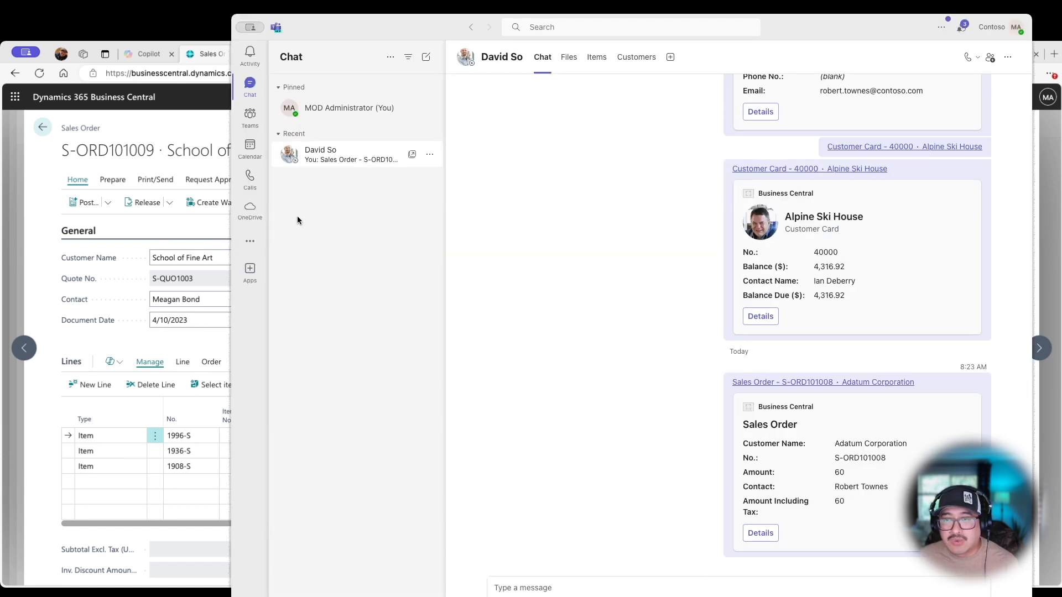
right_click(611, 592)
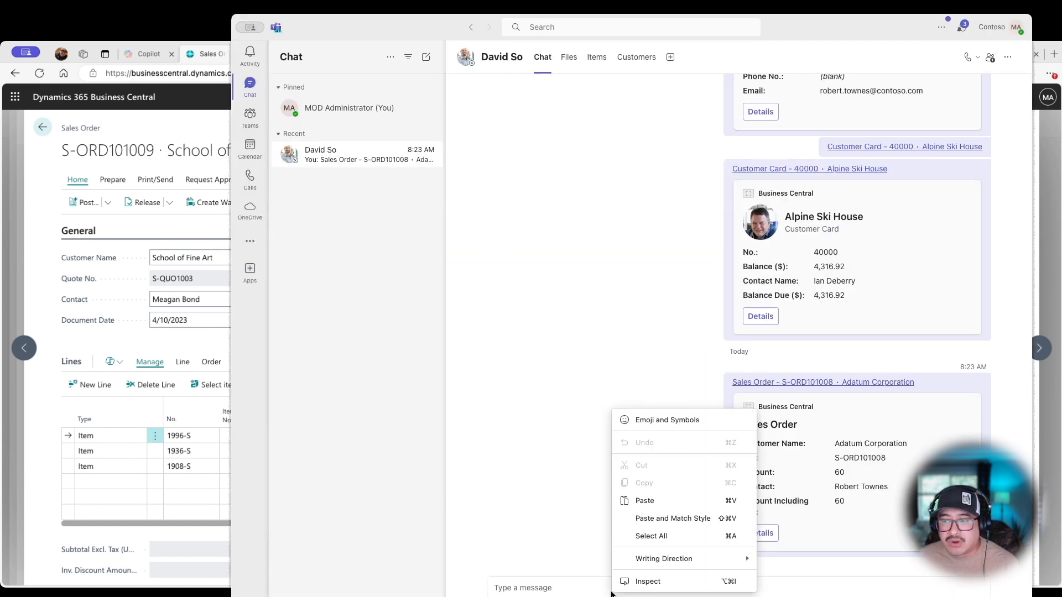
click(652, 502)
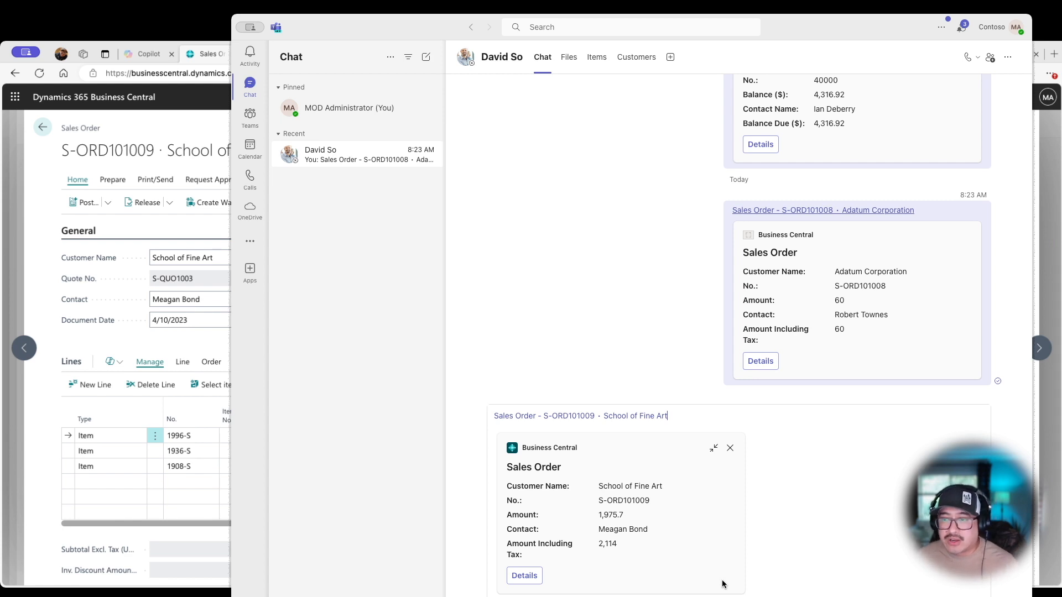
click(730, 448)
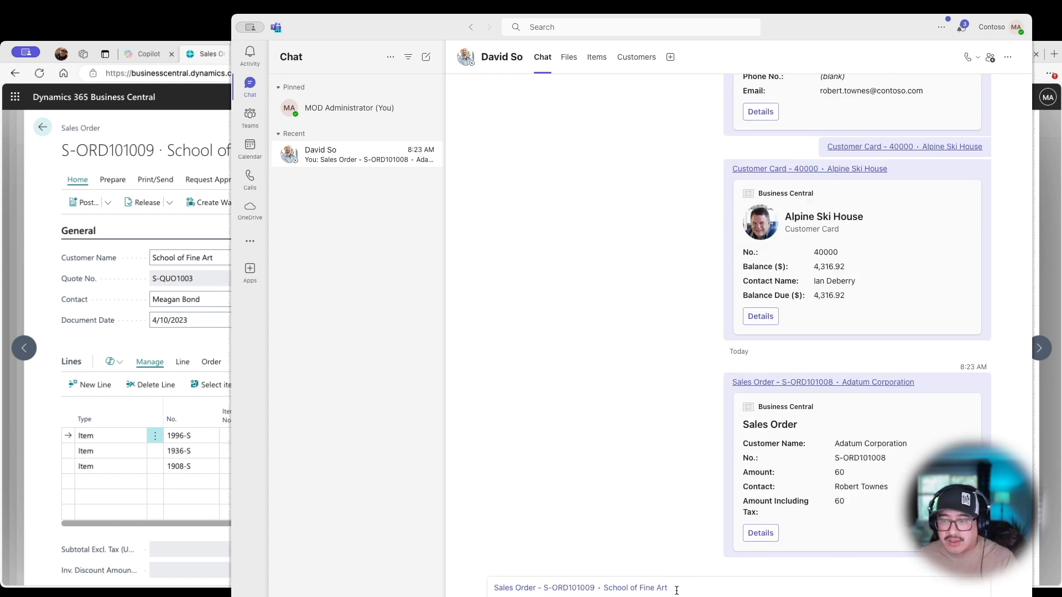
drag(677, 591, 429, 559)
key(BackSpace)
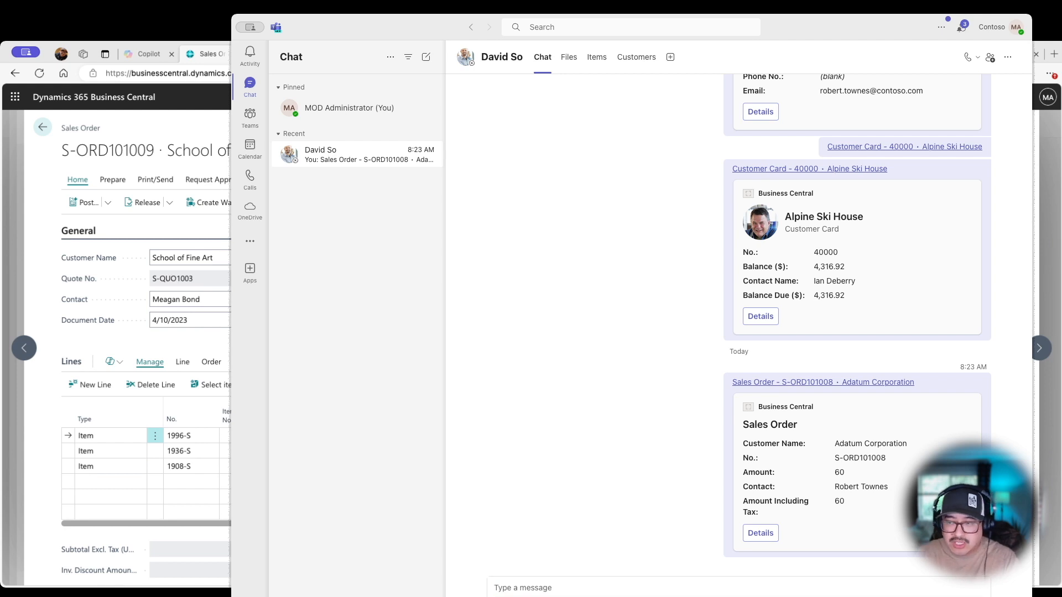
Send the copied sales order link in the chat and open the details of its School of Fine Art card
key(super+v)
key(Return)
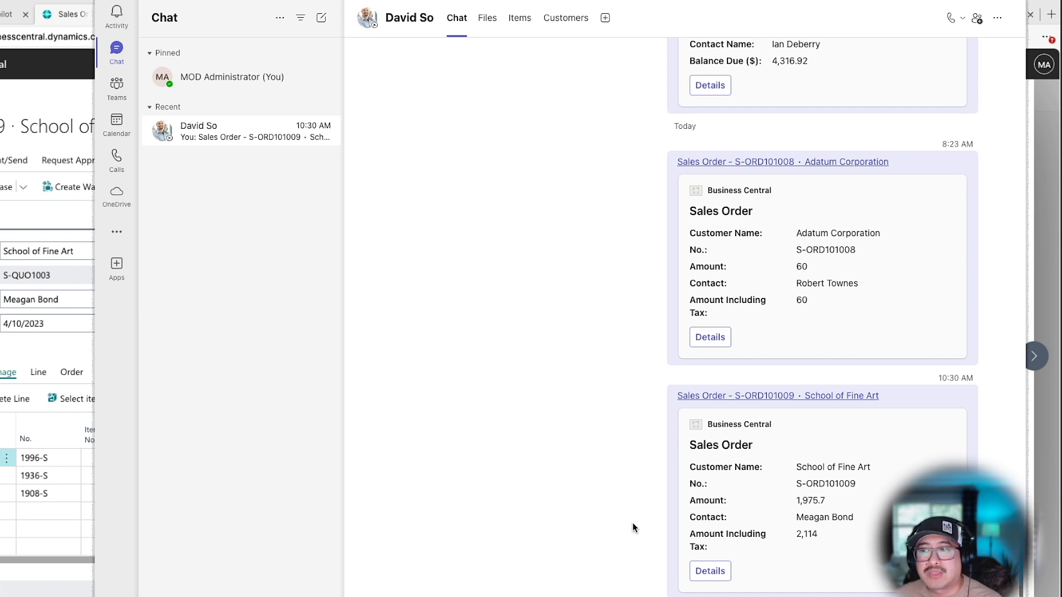
click(712, 573)
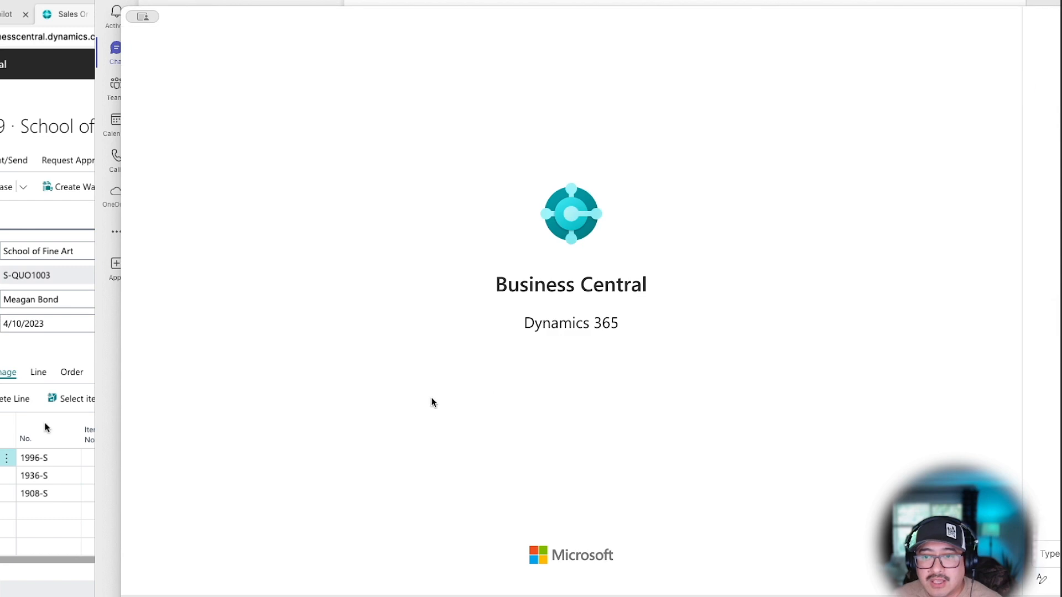
double_click(612, 15)
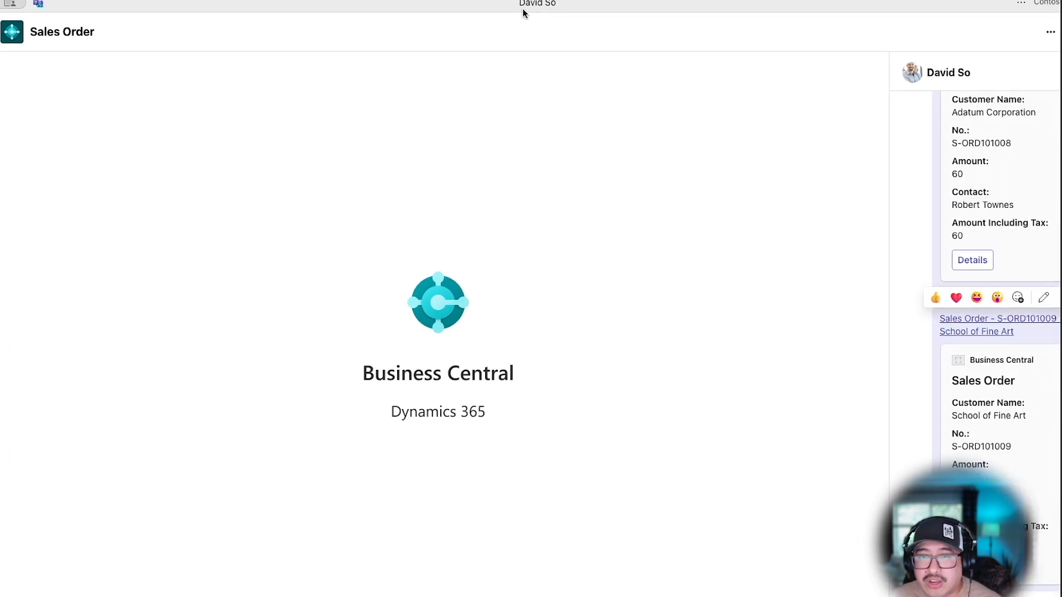
drag(497, 12, 820, 20)
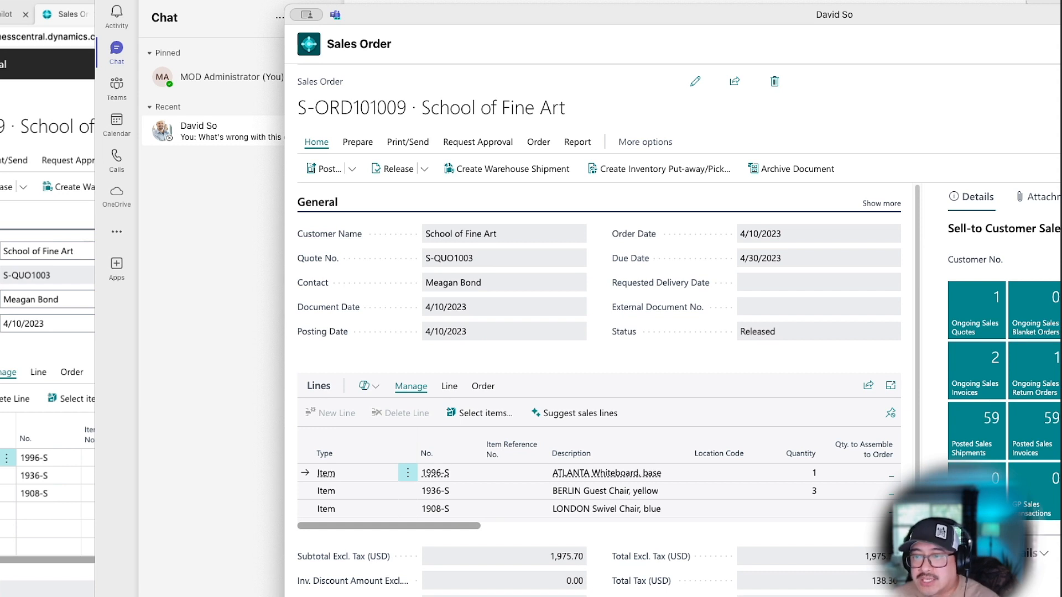
Select the 1908-S LONDON Swivel Chair, blue line and switch the sales order to edit mode
scroll(676, 387, down, 1)
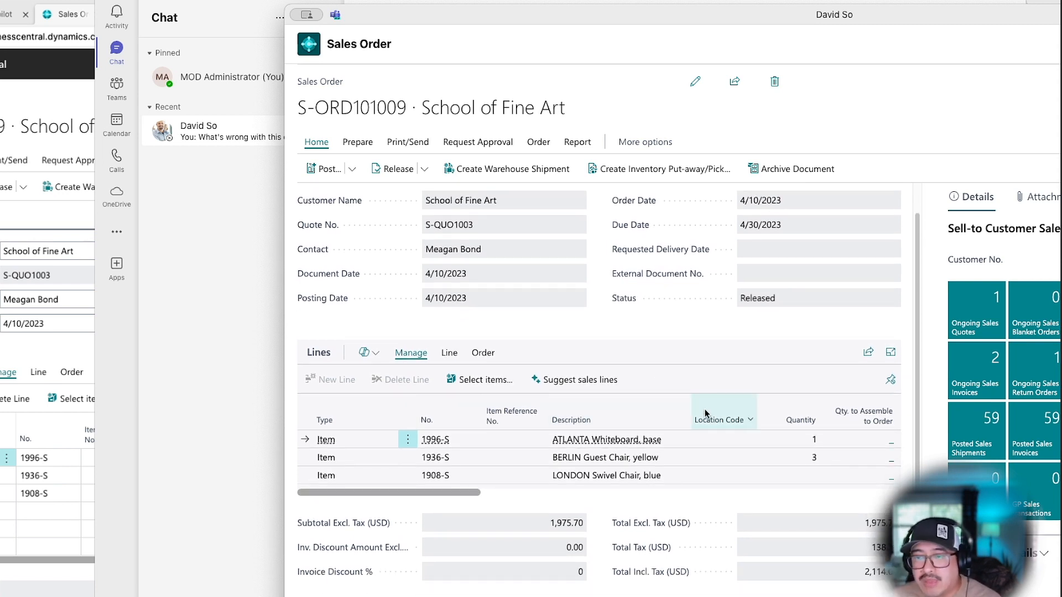
click(813, 479)
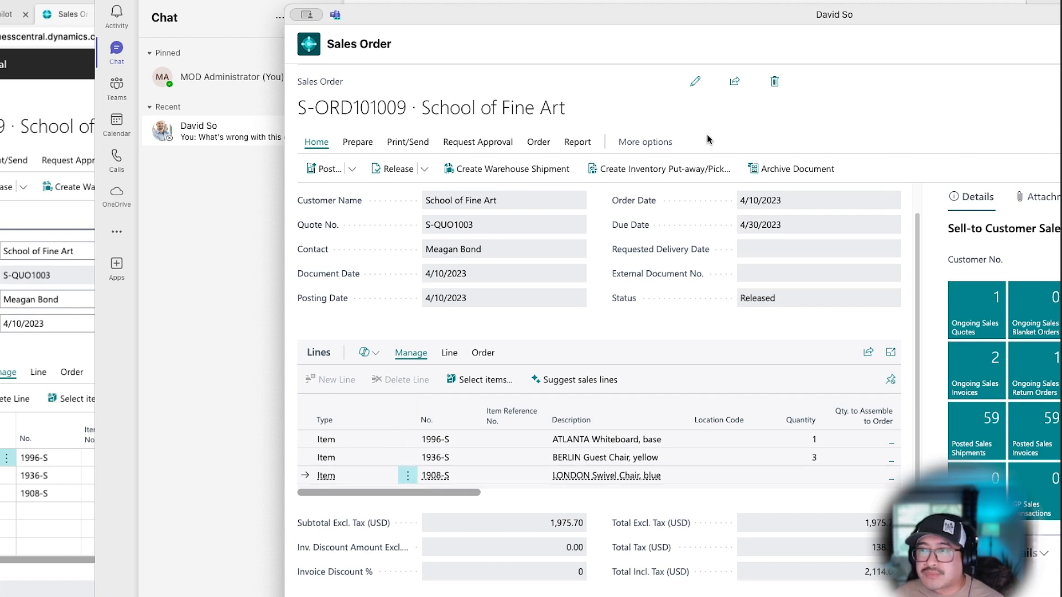
click(693, 84)
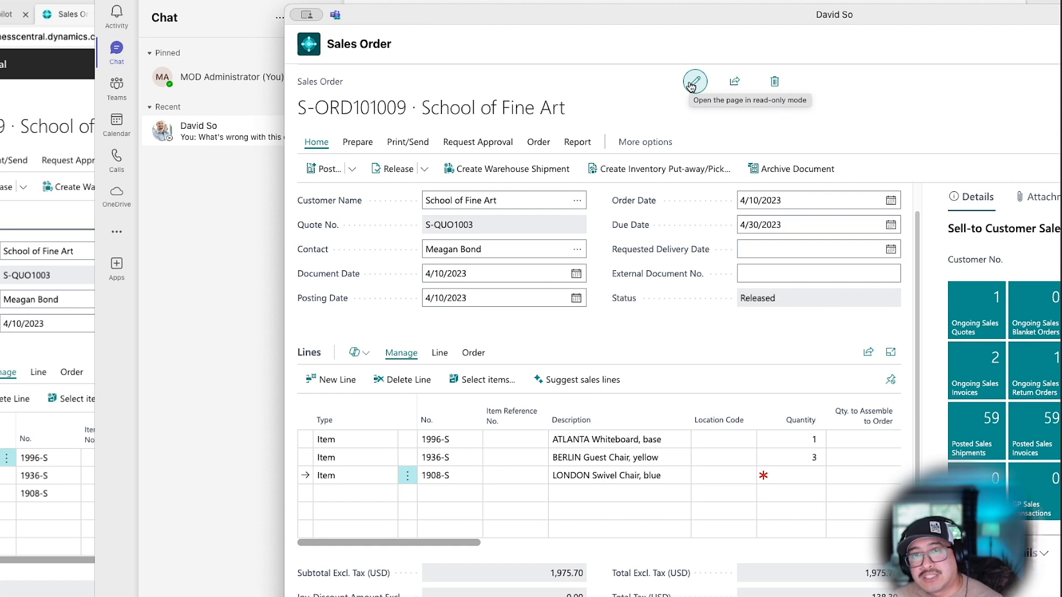
Try to set the ATLANTA Whiteboard line's quantity to 3 on the released order, and refresh the page to discard the change
click(789, 441)
text(3)
key(Tab)
click(668, 496)
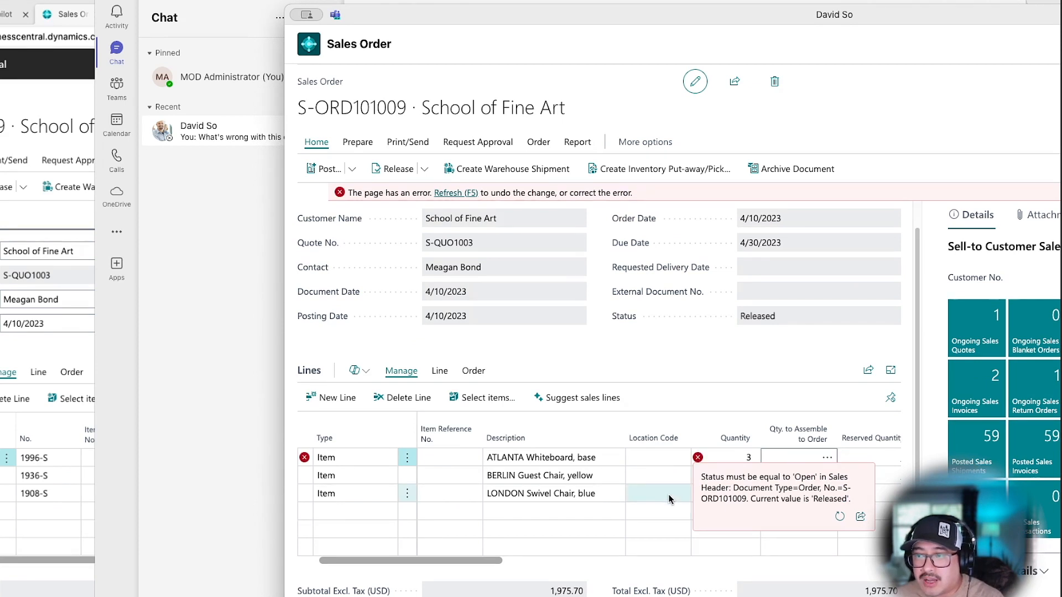
click(423, 175)
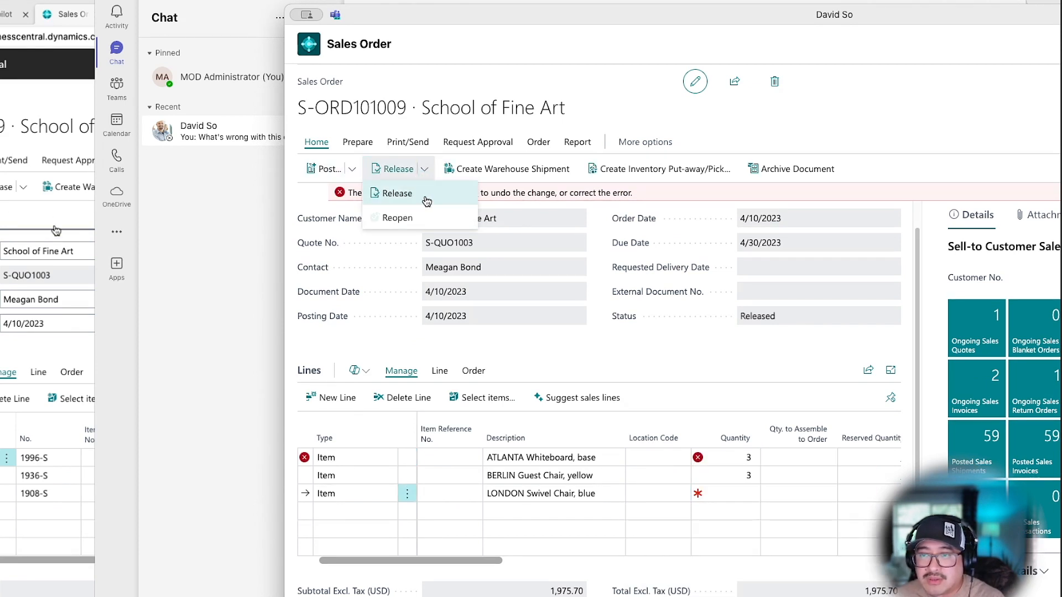
click(382, 218)
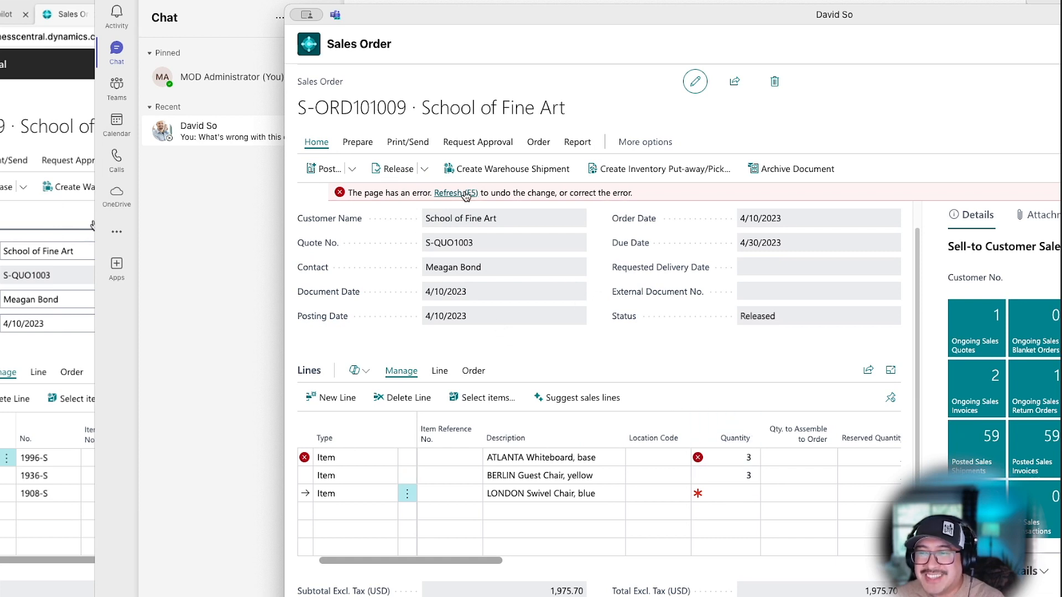
click(736, 438)
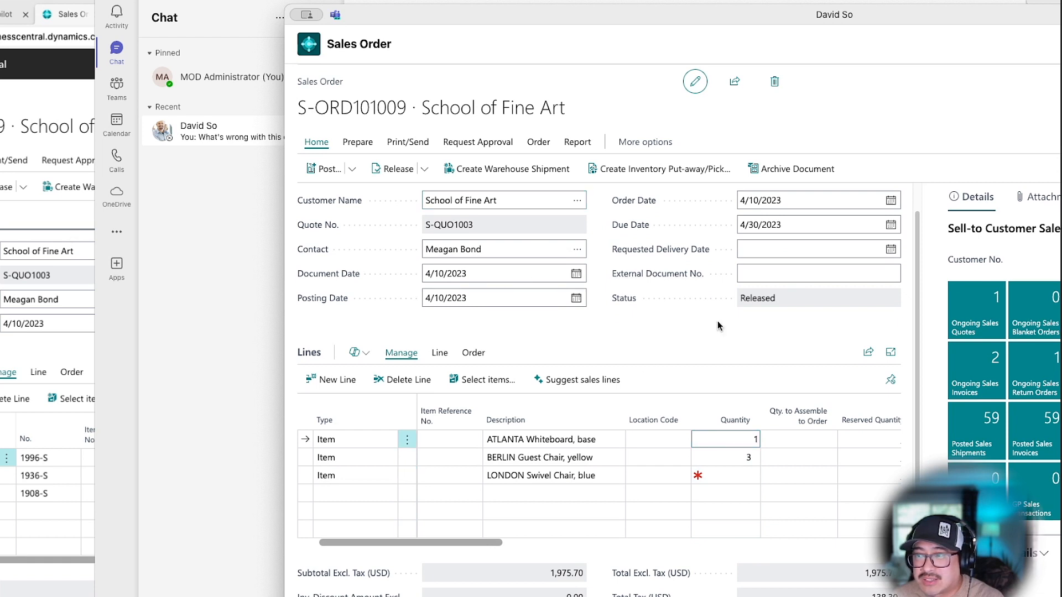
Reopen the School of Fine Art sales order and set the ATLANTA Whiteboard line's quantity to 2
click(422, 168)
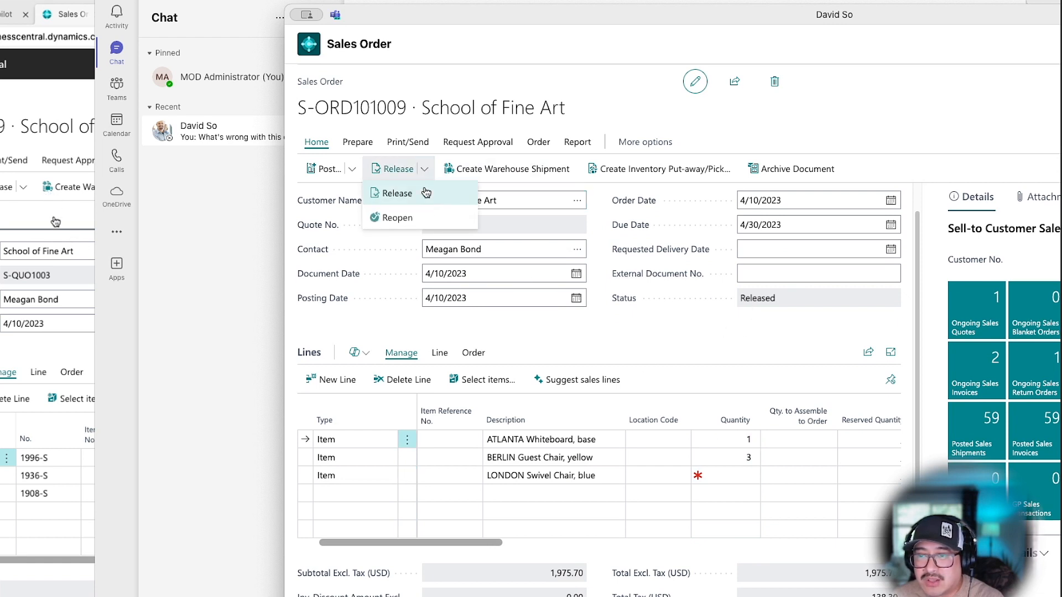
click(421, 216)
click(733, 438)
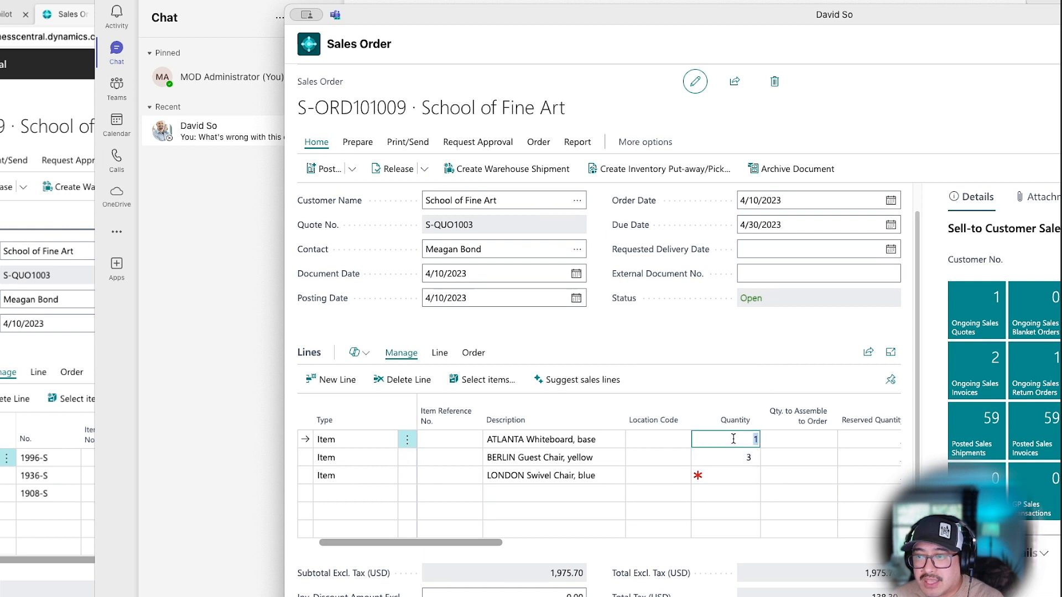
text(2)
Set the LONDON Swivel Chair line's quantity to 5 and release the sales order
click(734, 475)
text(5)
key(Tab)
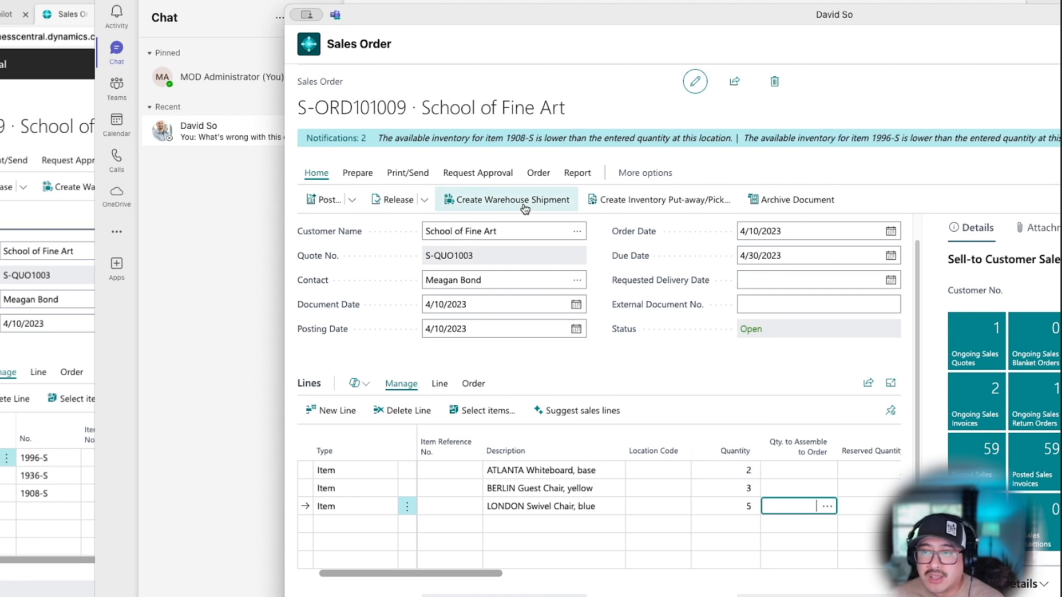
click(404, 209)
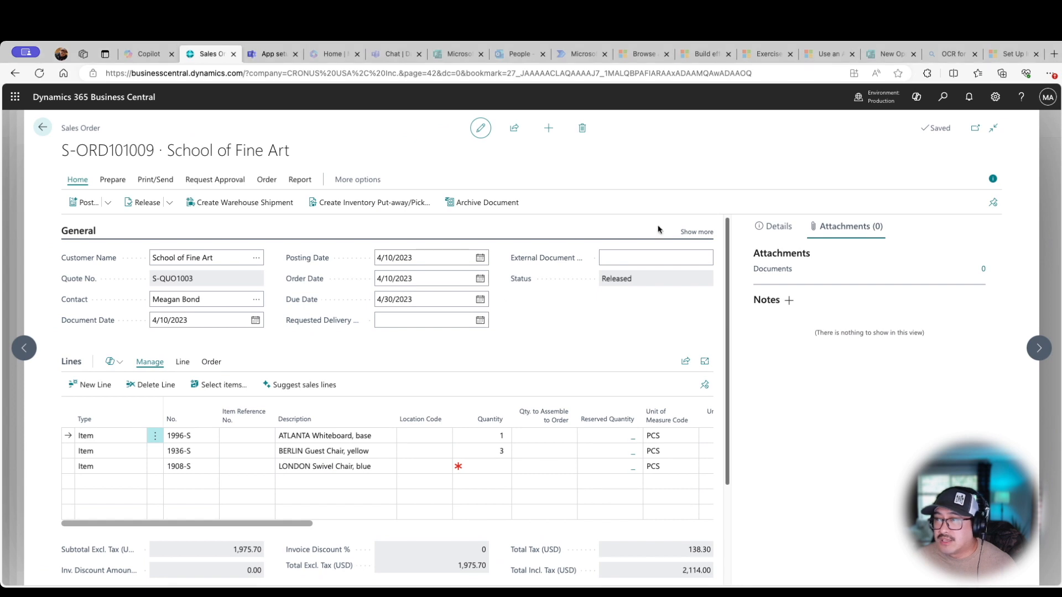
In the browser, return to the Sales Orders list and reopen the School of Fine Art order to check its line quantities
click(42, 127)
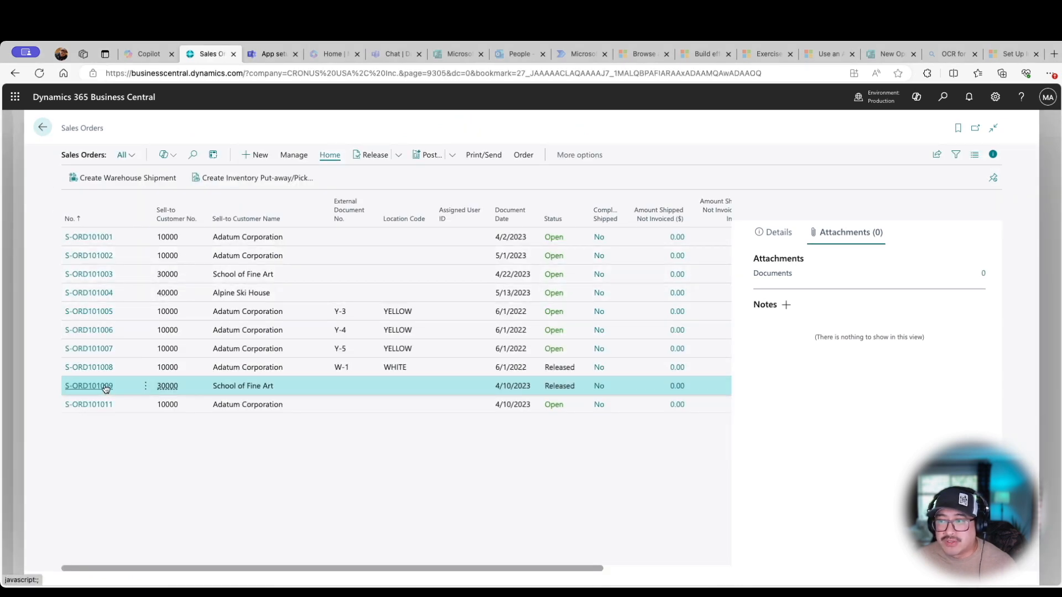
click(106, 386)
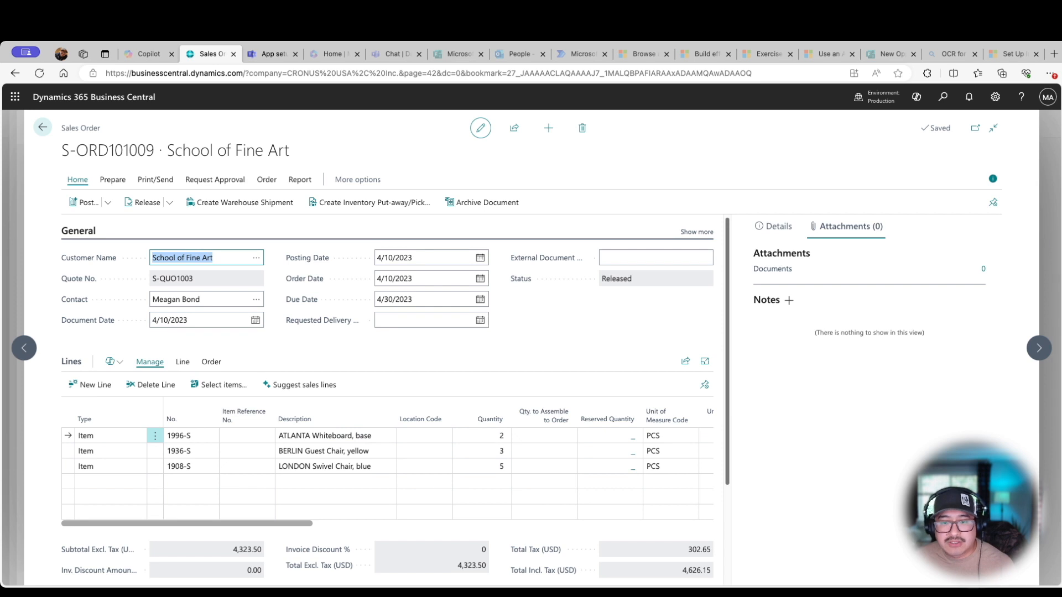
Switch back to Teams, bring the pop-out sales order window fully into view and close it to return to the chat
key(super+Tab)
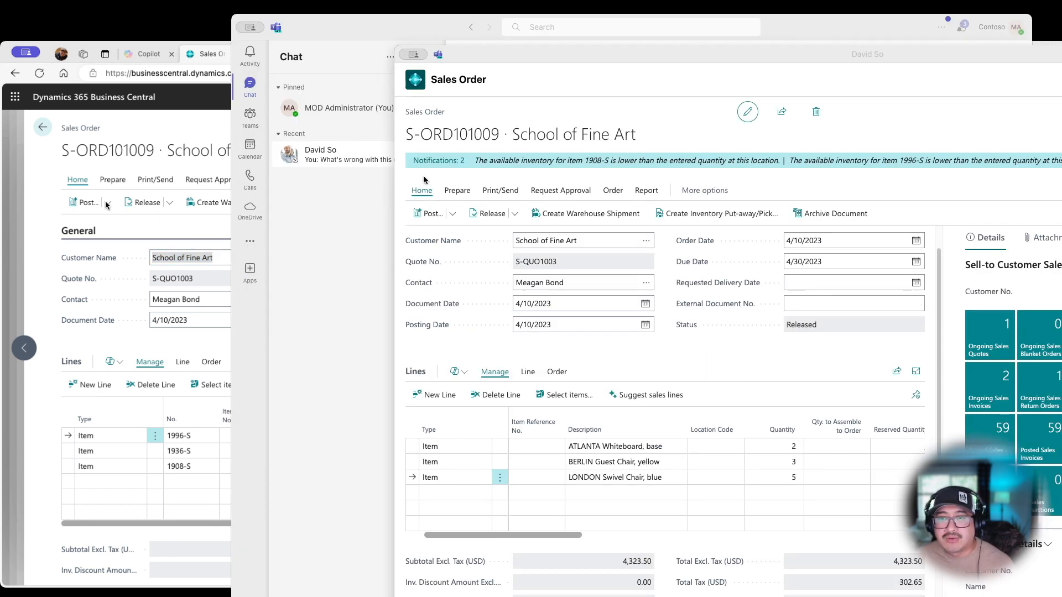
click(286, 252)
click(1047, 293)
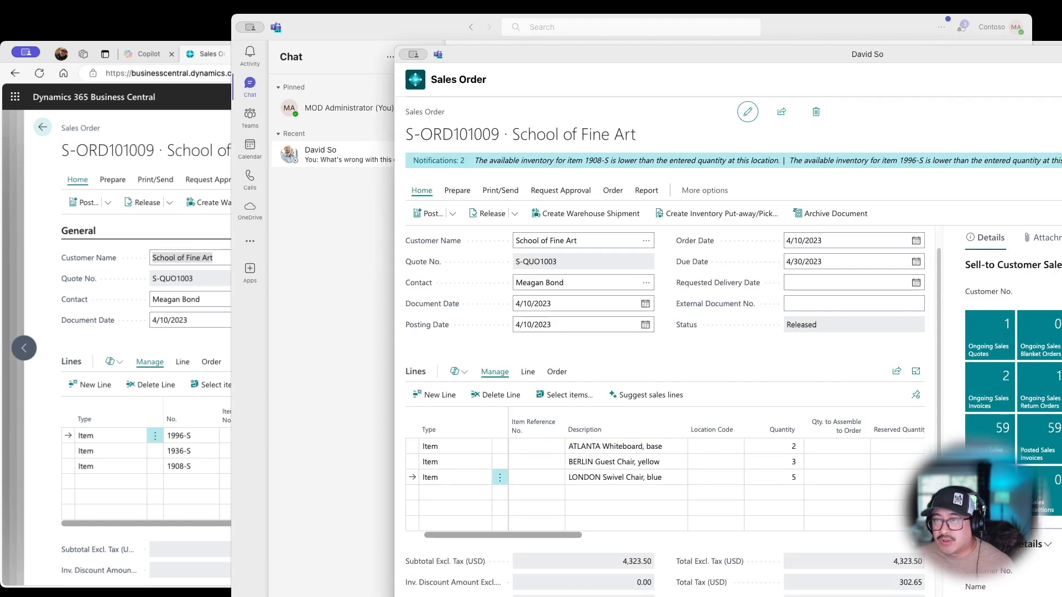
drag(723, 51, 642, 20)
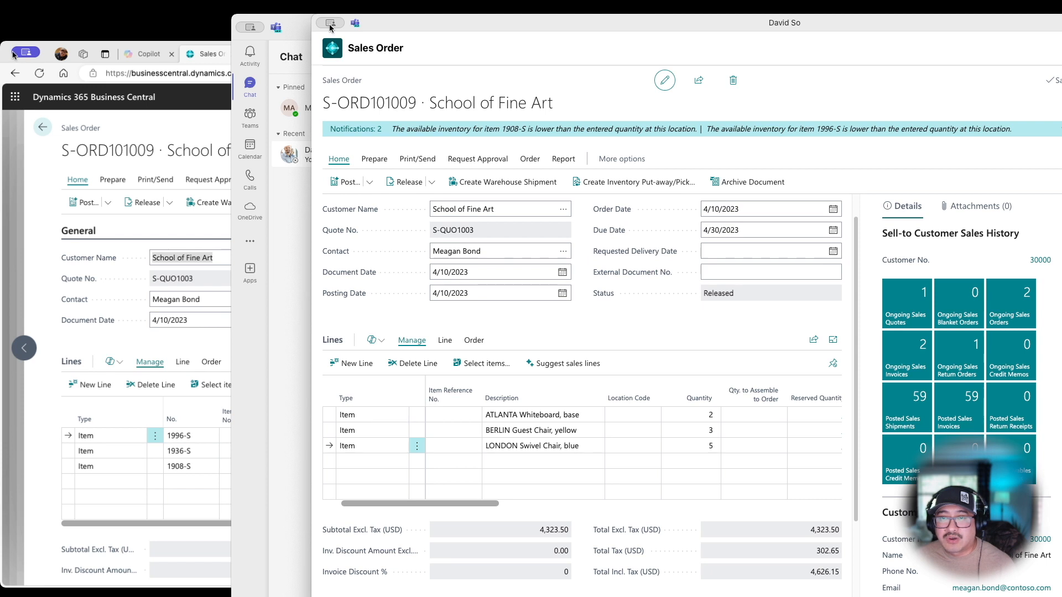
click(330, 50)
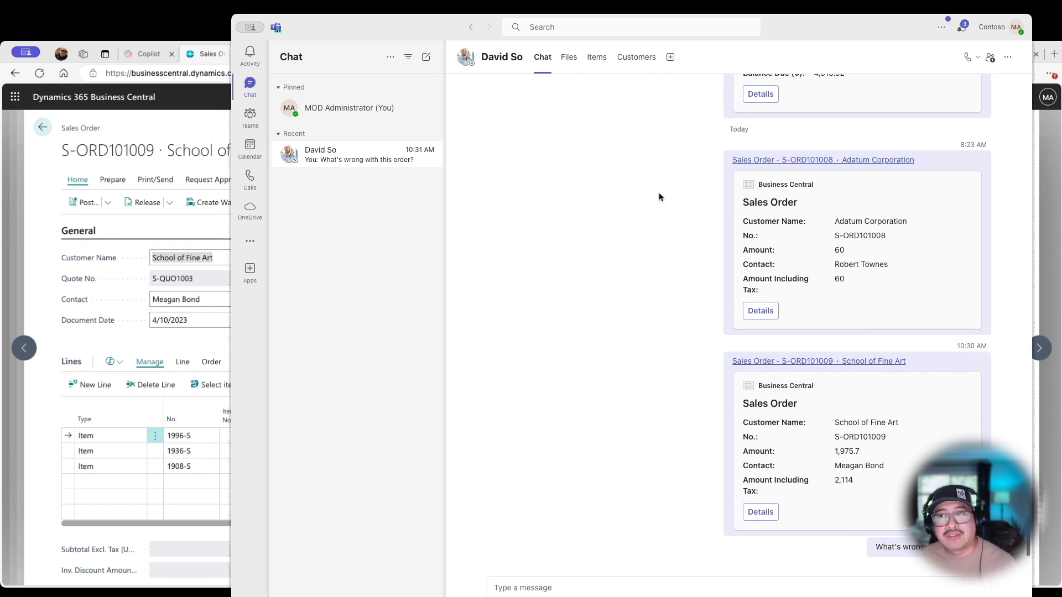
View the items added to the Teams chat and open the ATHENS Desk Dyno item card
click(598, 65)
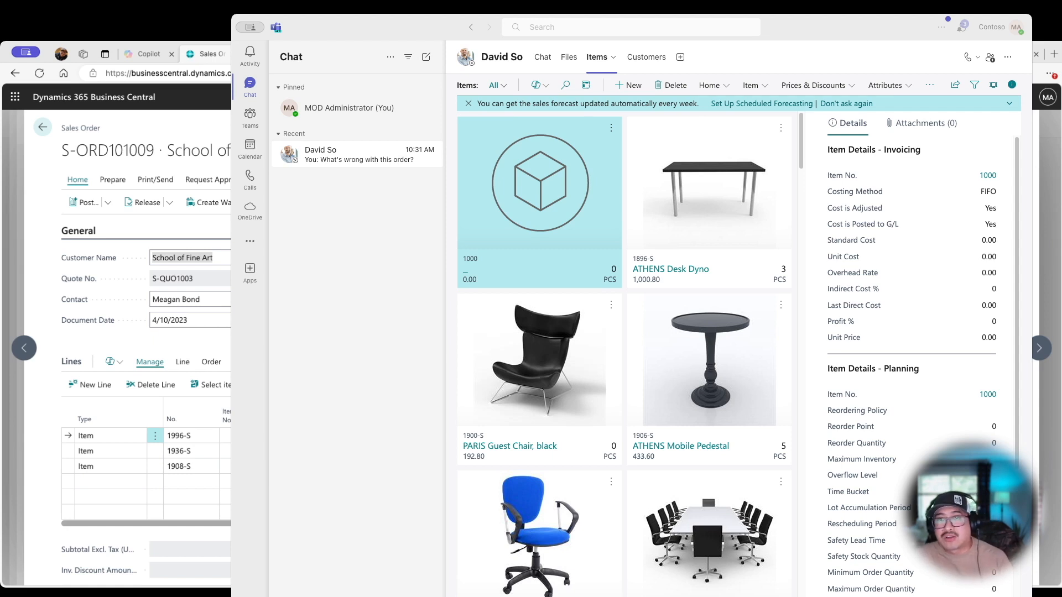
click(750, 274)
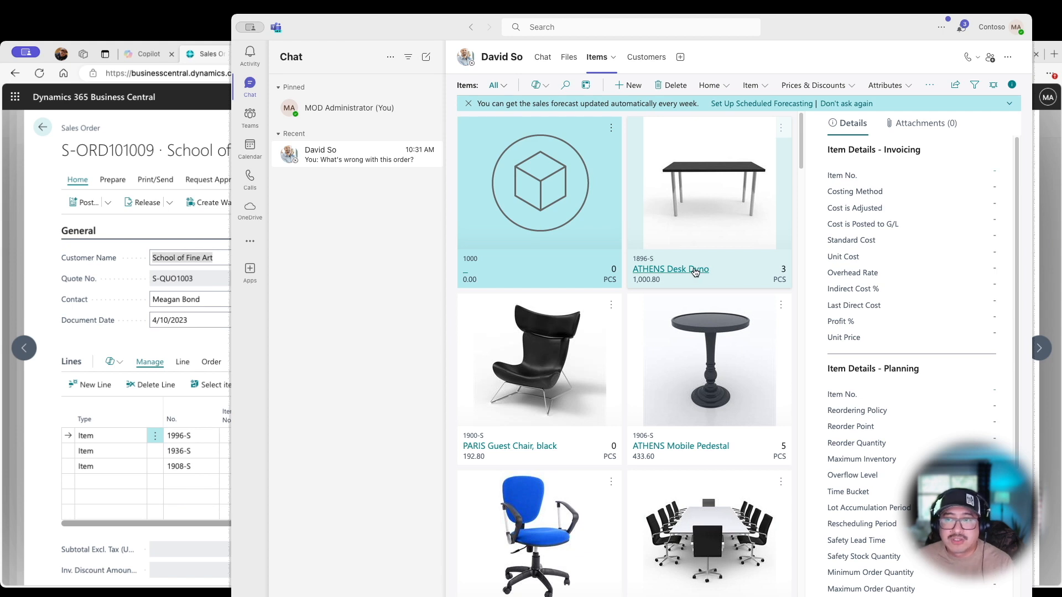
click(695, 271)
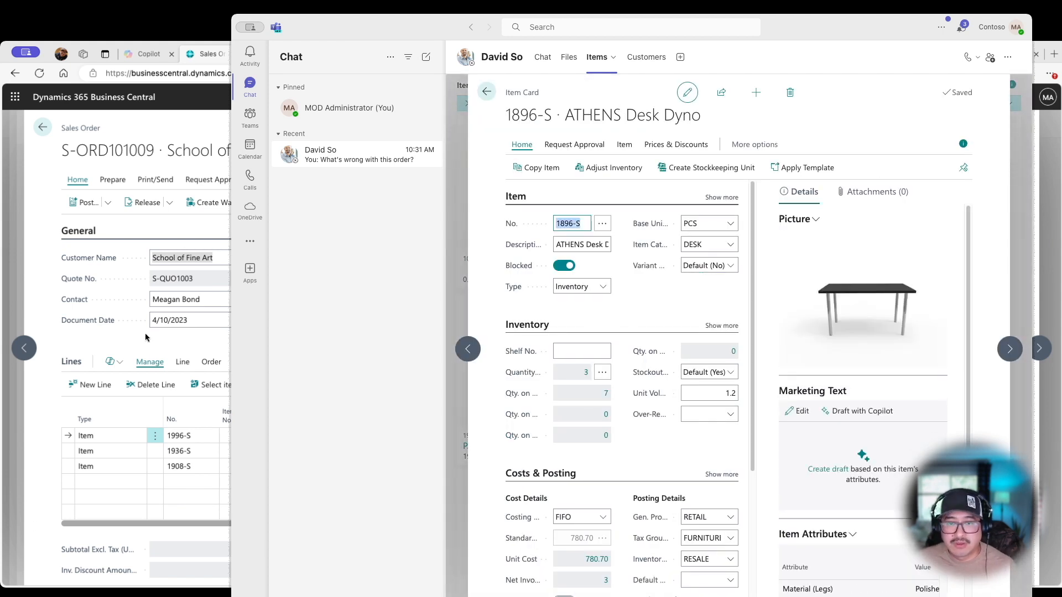
Switch to Business Central in the browser, leave the sales order and open the ATHENS Desk Dyno card from the Items list
click(200, 594)
click(196, 596)
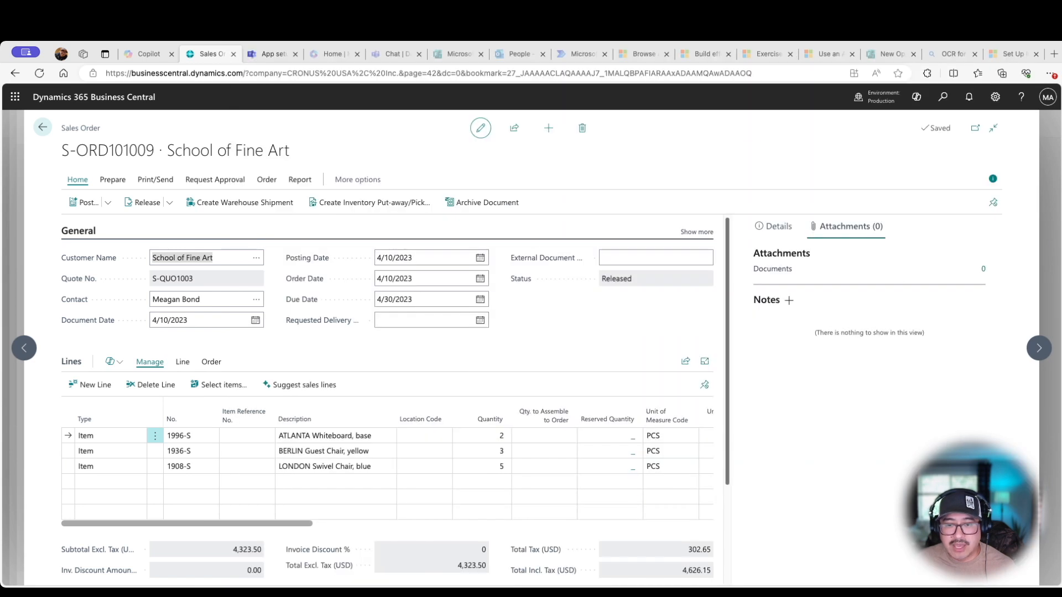
click(909, 377)
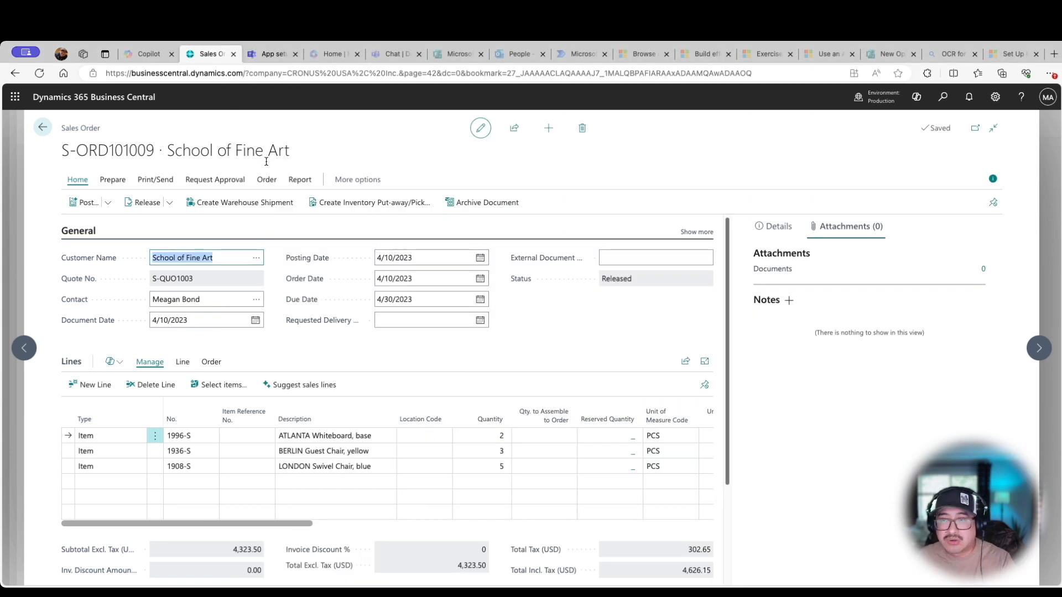
key(Escape)
key(Escape)
key(Escape)
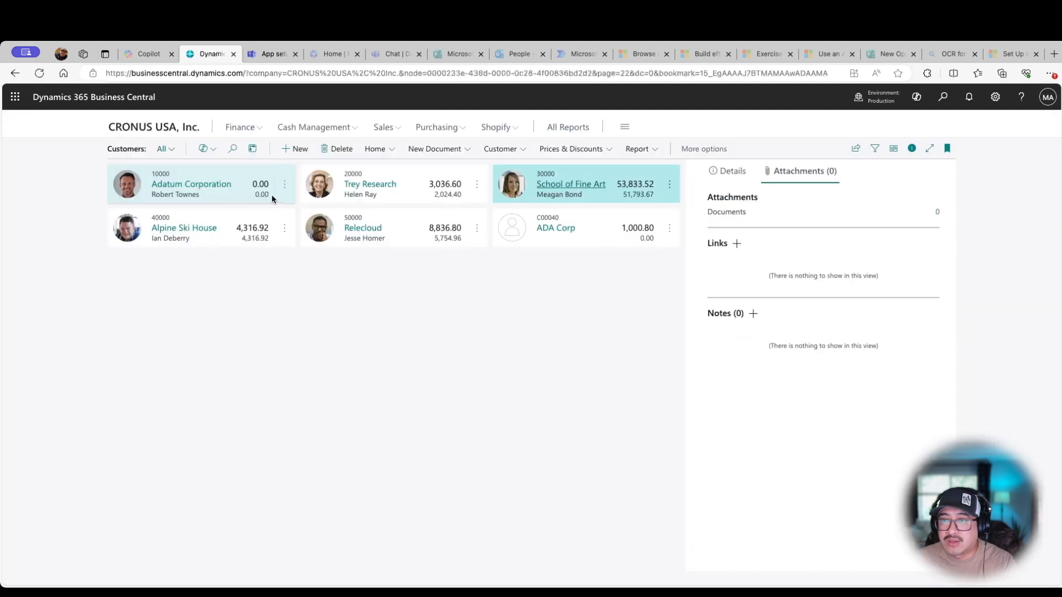
key(Escape)
click(216, 150)
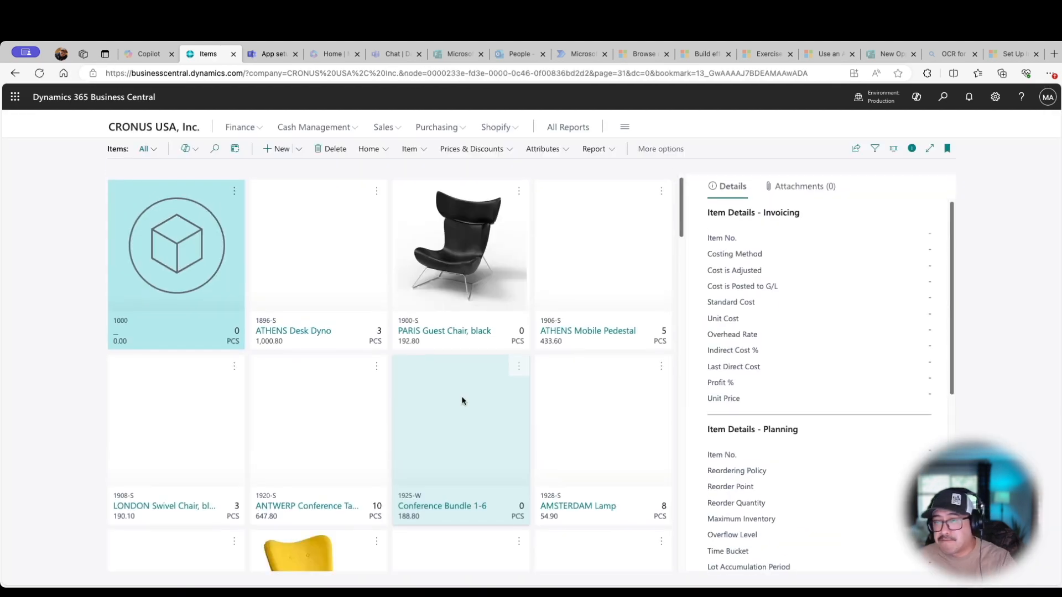
click(319, 332)
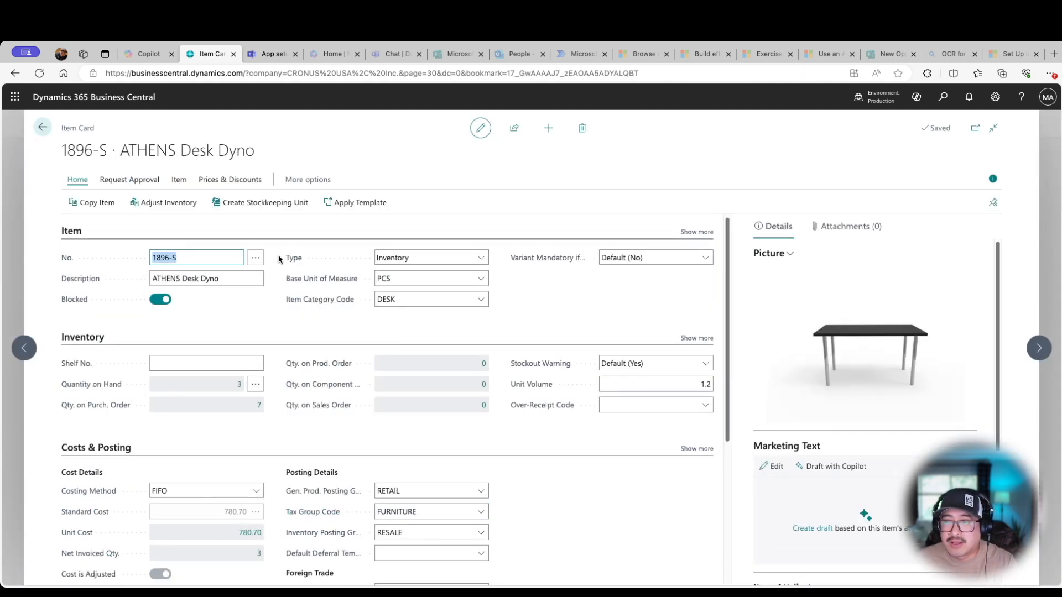
Share the ATHENS Desk Dyno item card from Business Central to Teams
mouse_move(308, 298)
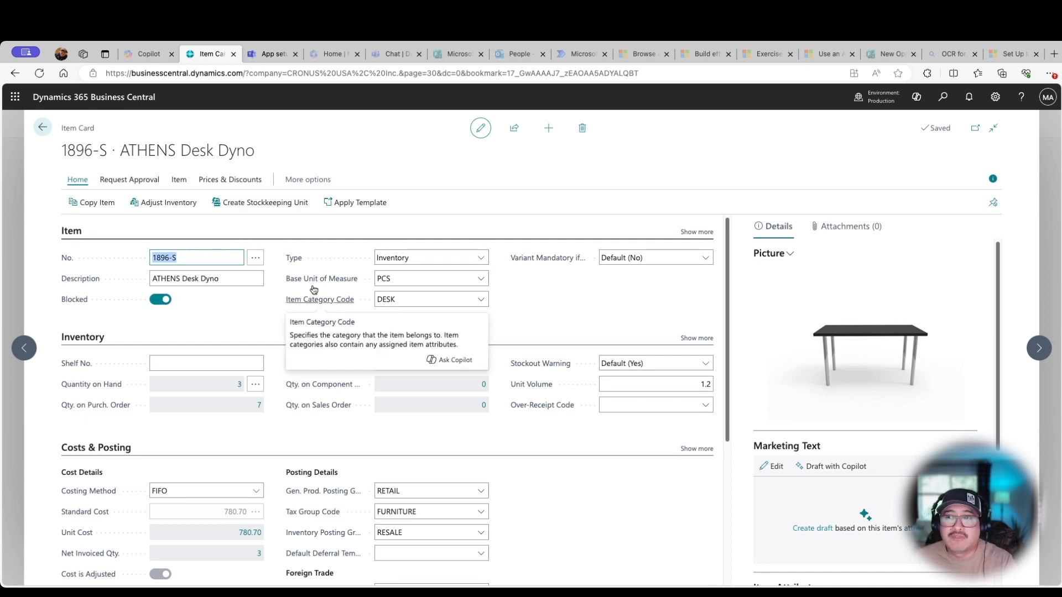
click(515, 128)
click(528, 174)
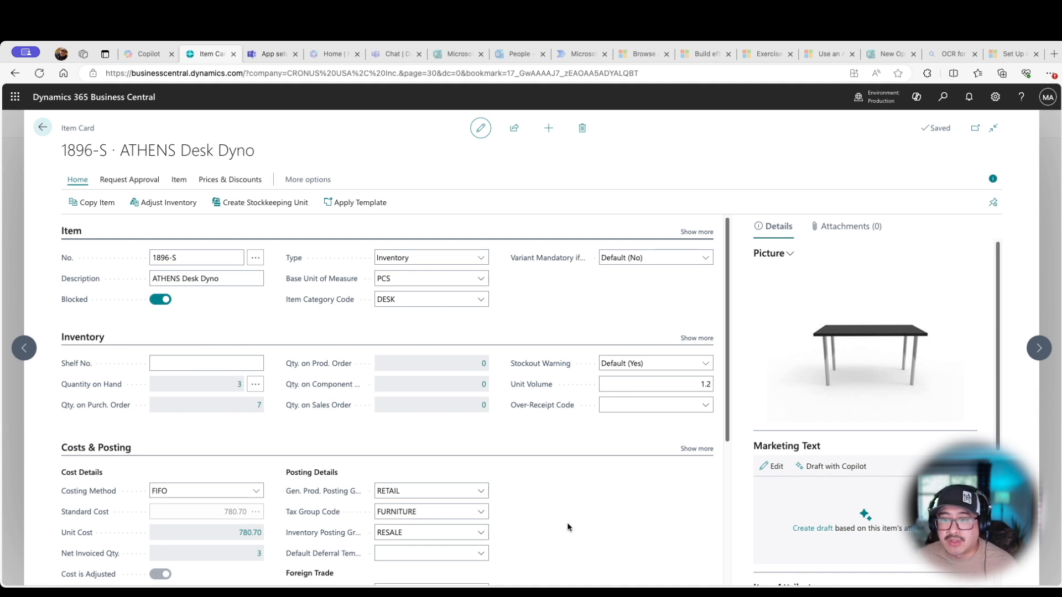
Switch to the shared ATHENS Desk Dyno window in Teams, refresh the paused session and reposition the window
key(super+Tab)
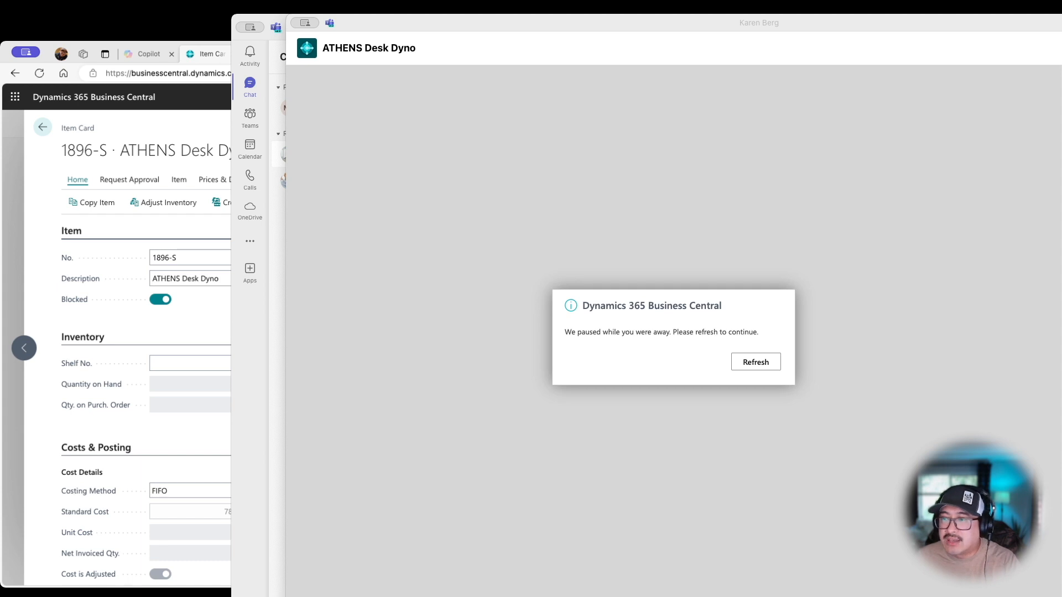
click(738, 321)
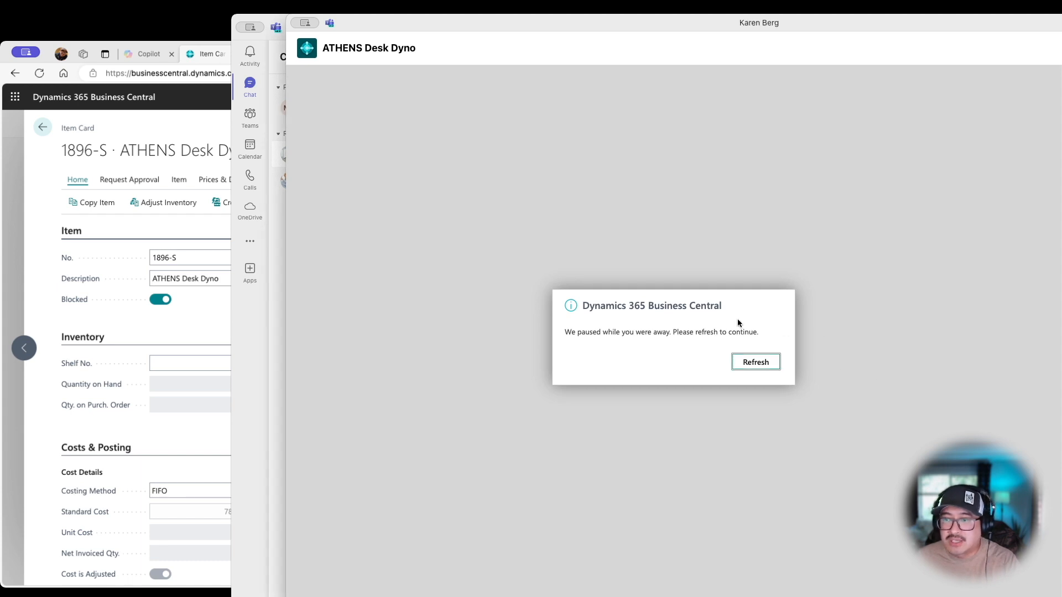
click(755, 363)
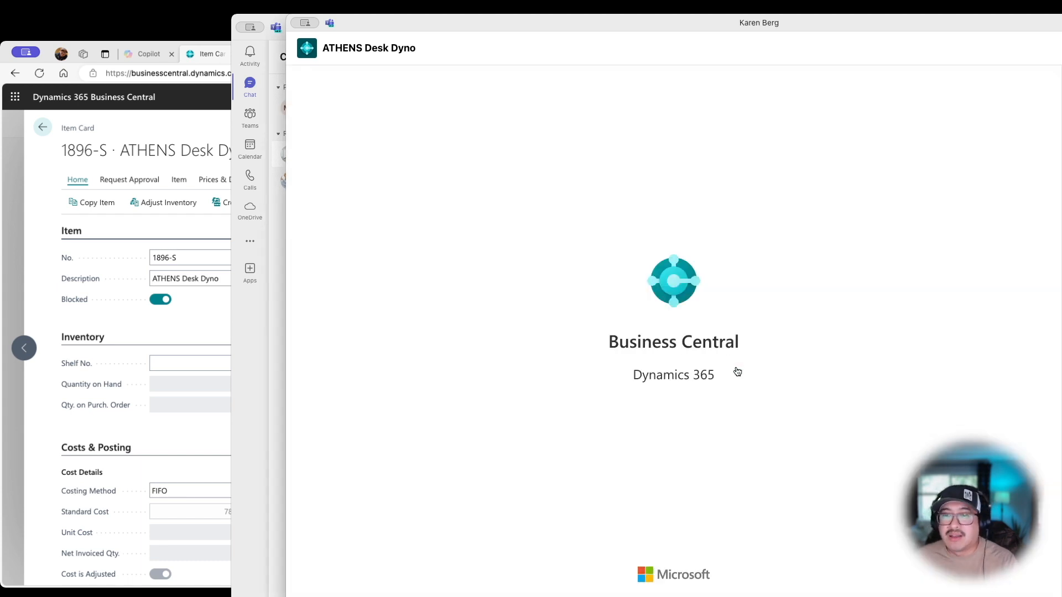
drag(547, 26, 606, 17)
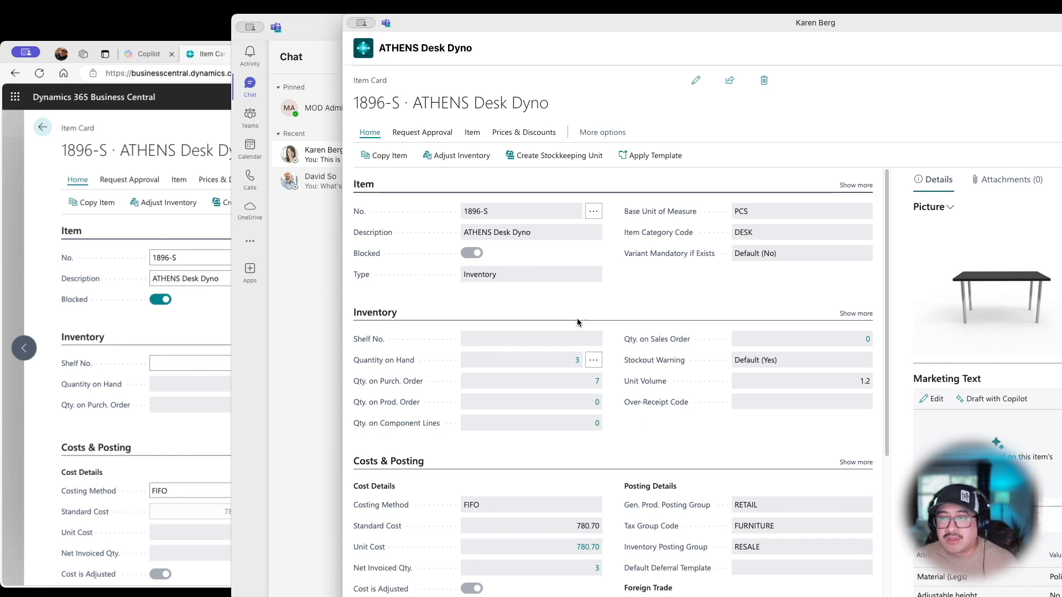
Make the item card editable, change its description to "ATHENS Desk Dynosaur" and return the card to read-only mode
click(705, 84)
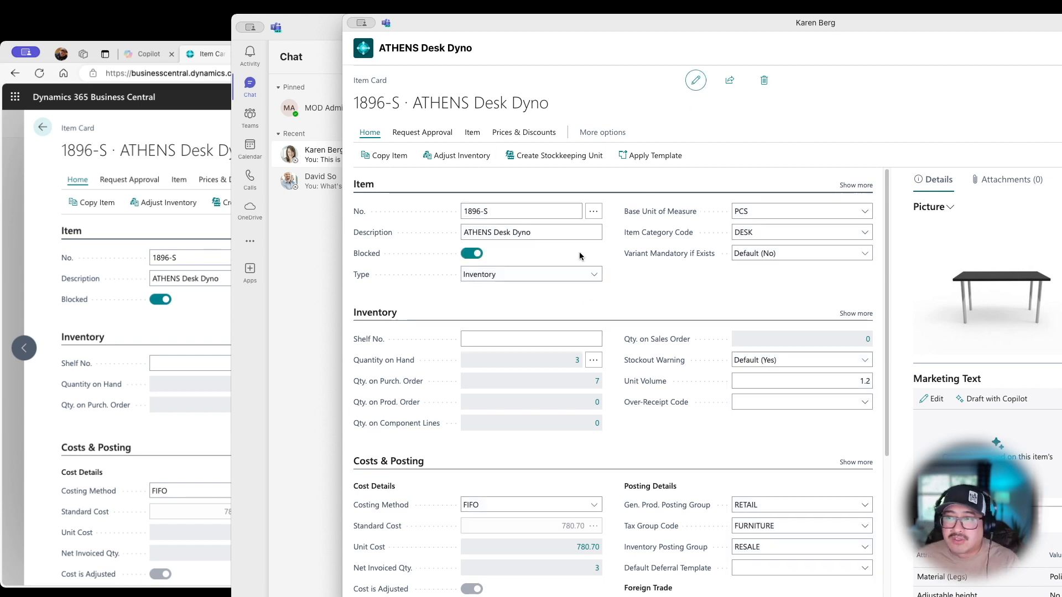
click(547, 235)
click(547, 233)
text(saur)
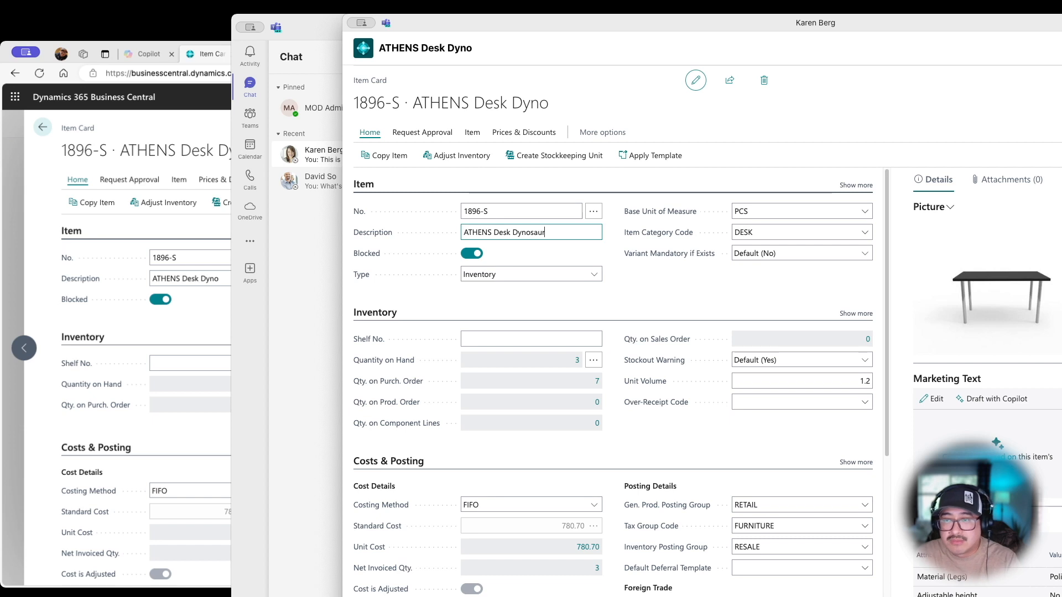
click(696, 81)
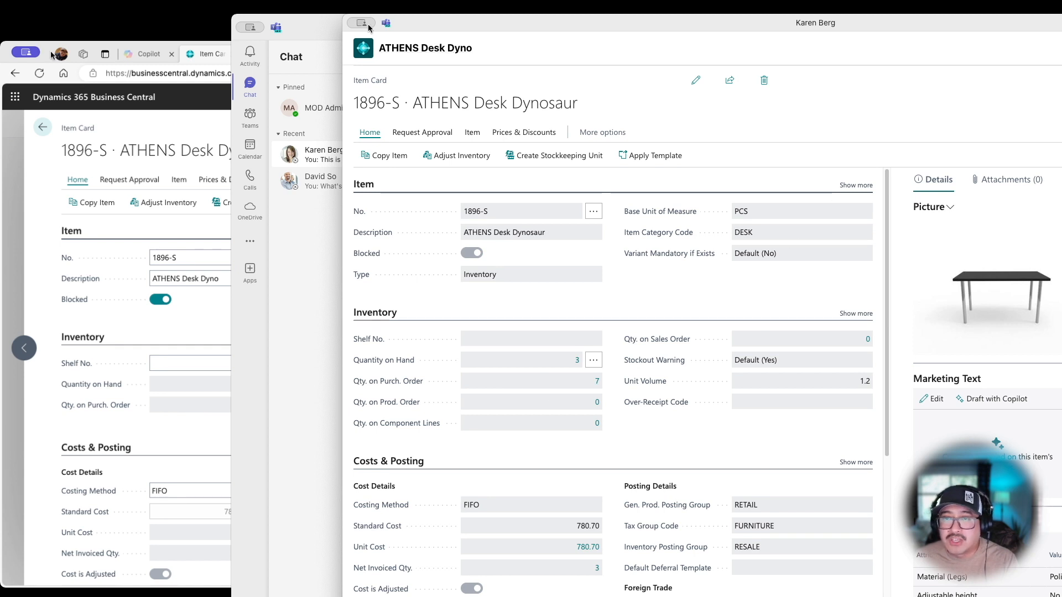
Close the pop-out item window and reopen item 1896-S from the Items list in the browser to check its description
click(363, 57)
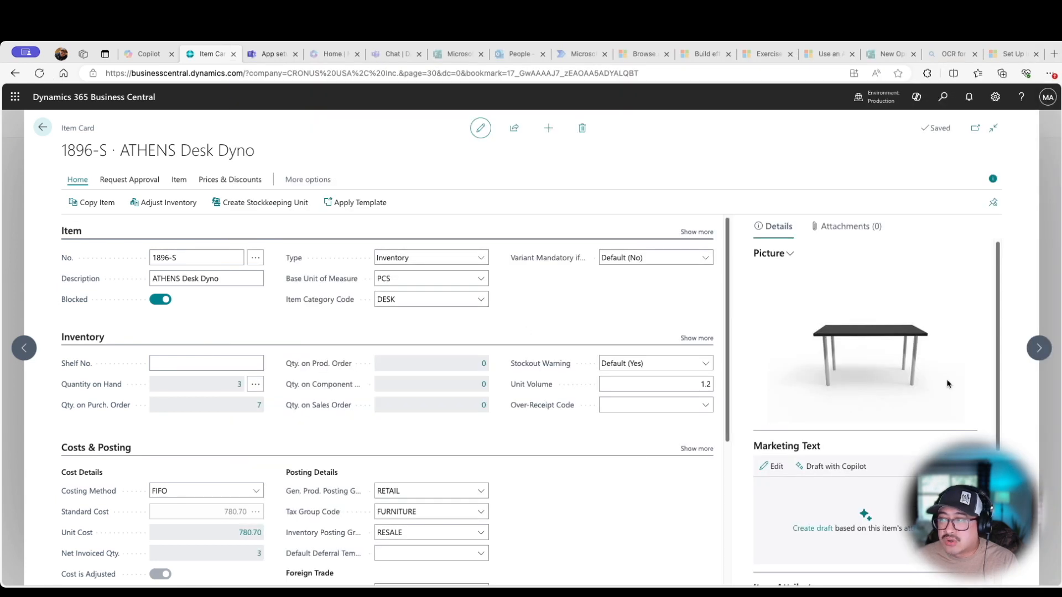
click(42, 127)
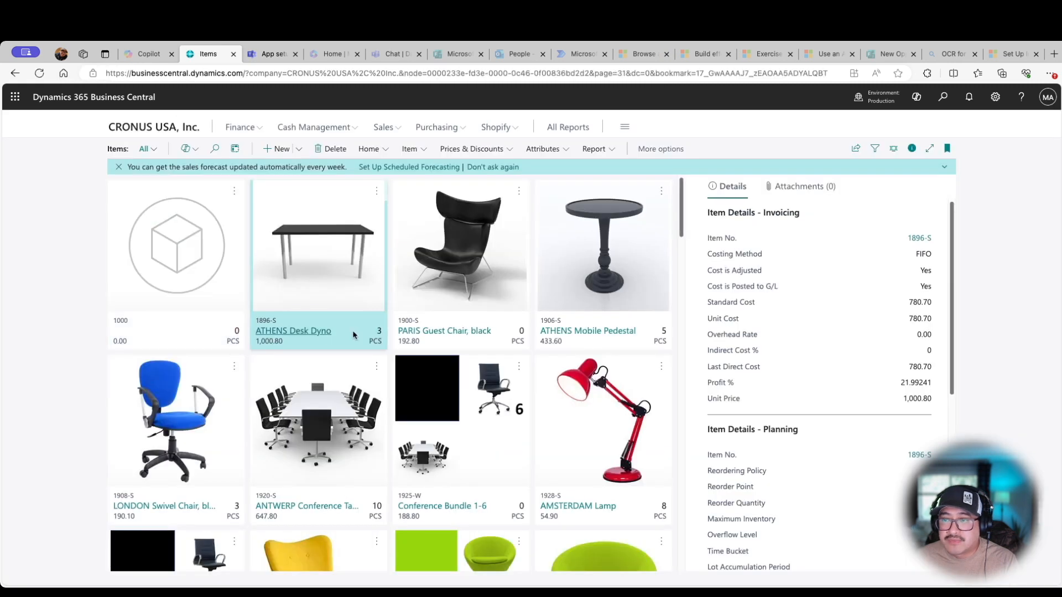
click(325, 331)
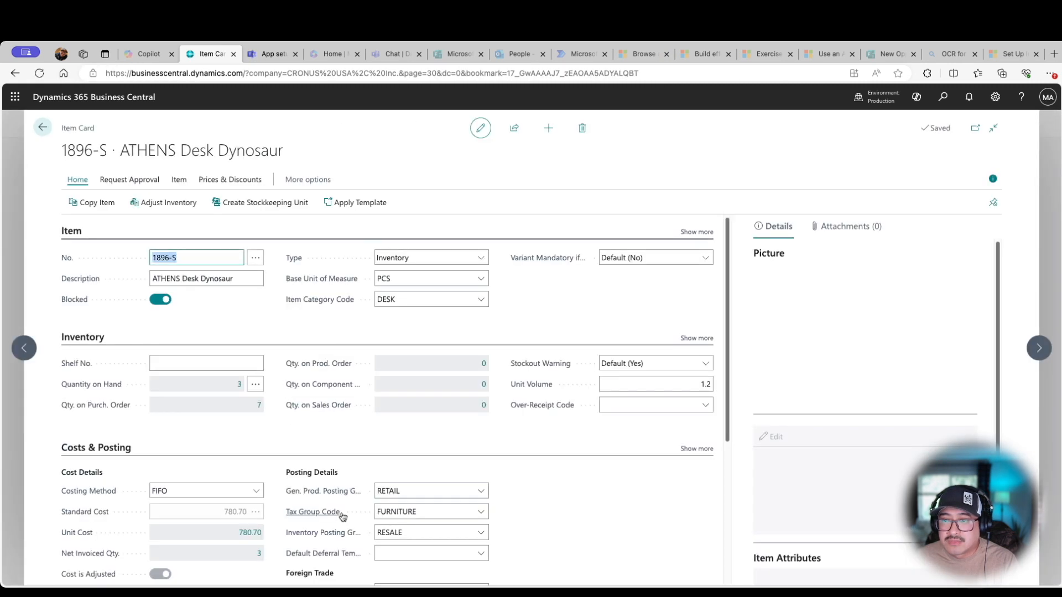